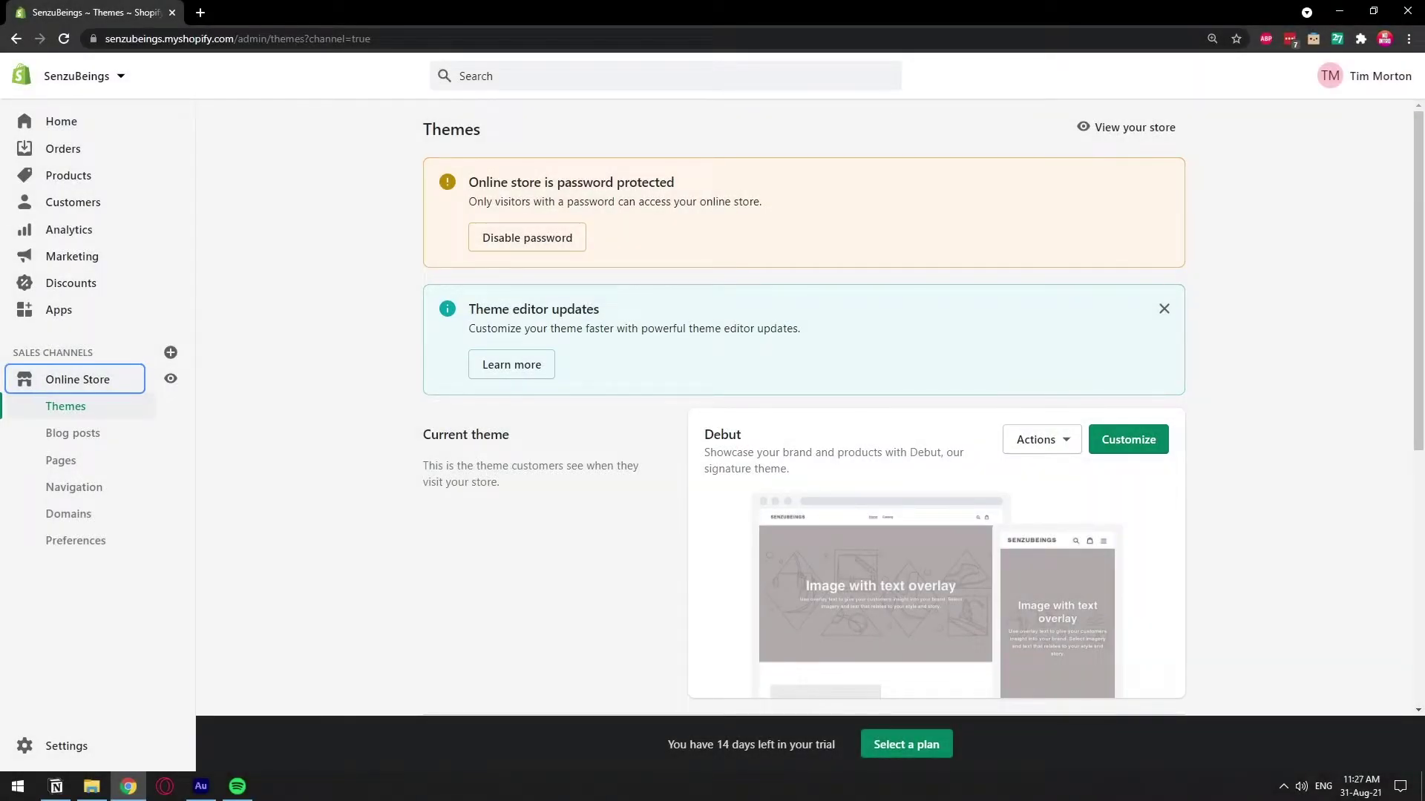
Go to the Apps page from the Shopify admin sidebar
click(64, 315)
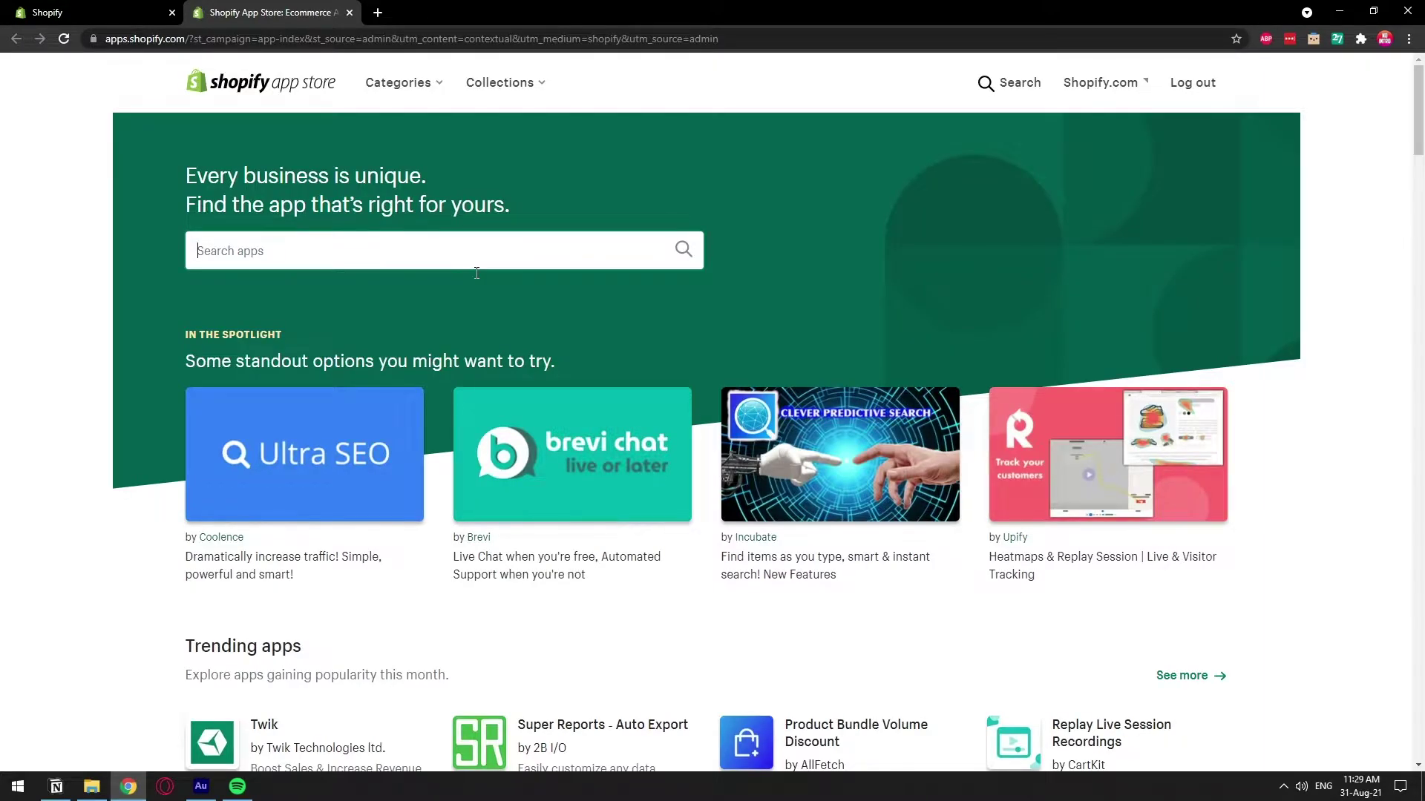
Search the App Store for 'countdown' and open Sales Pop Master - Countdown
text(countdown)
key(Return)
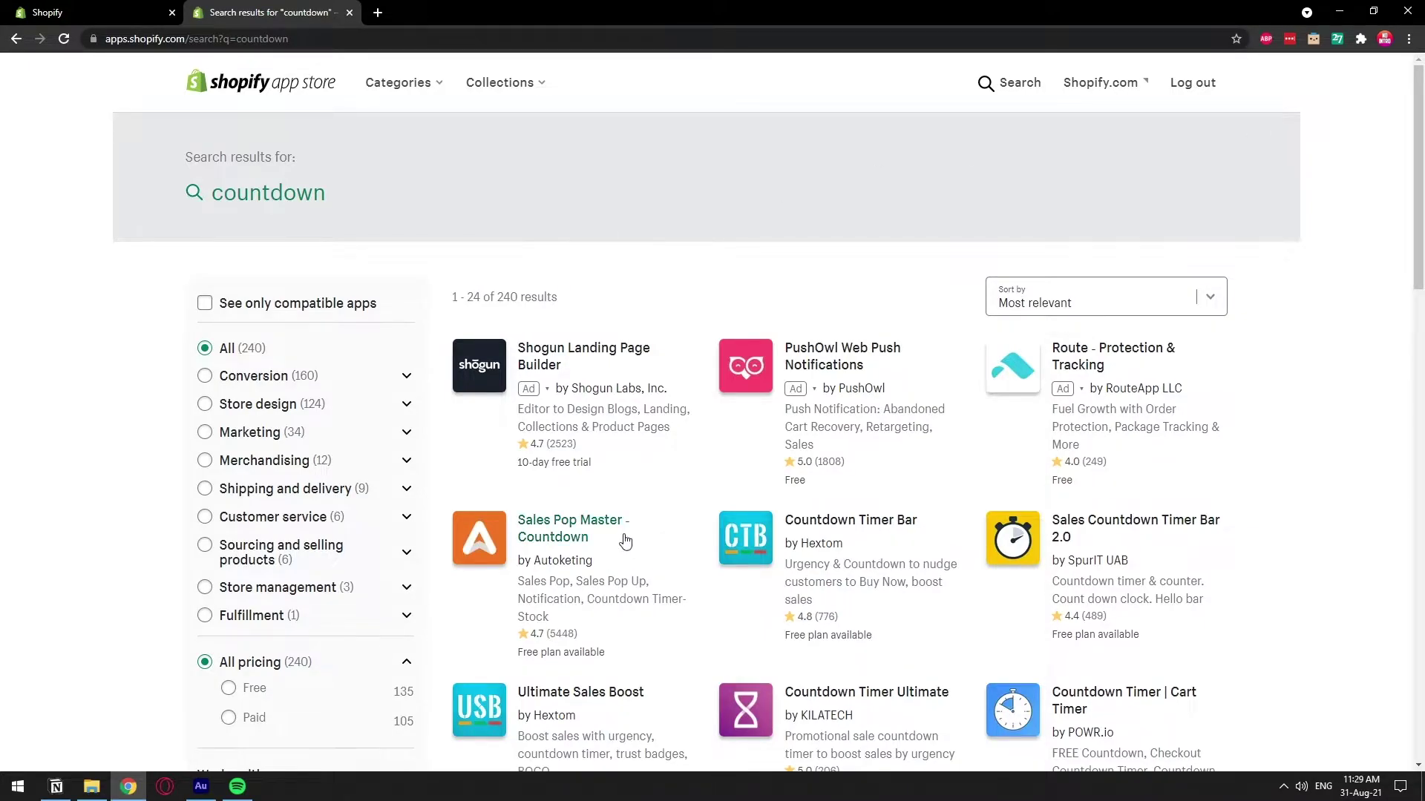
click(562, 534)
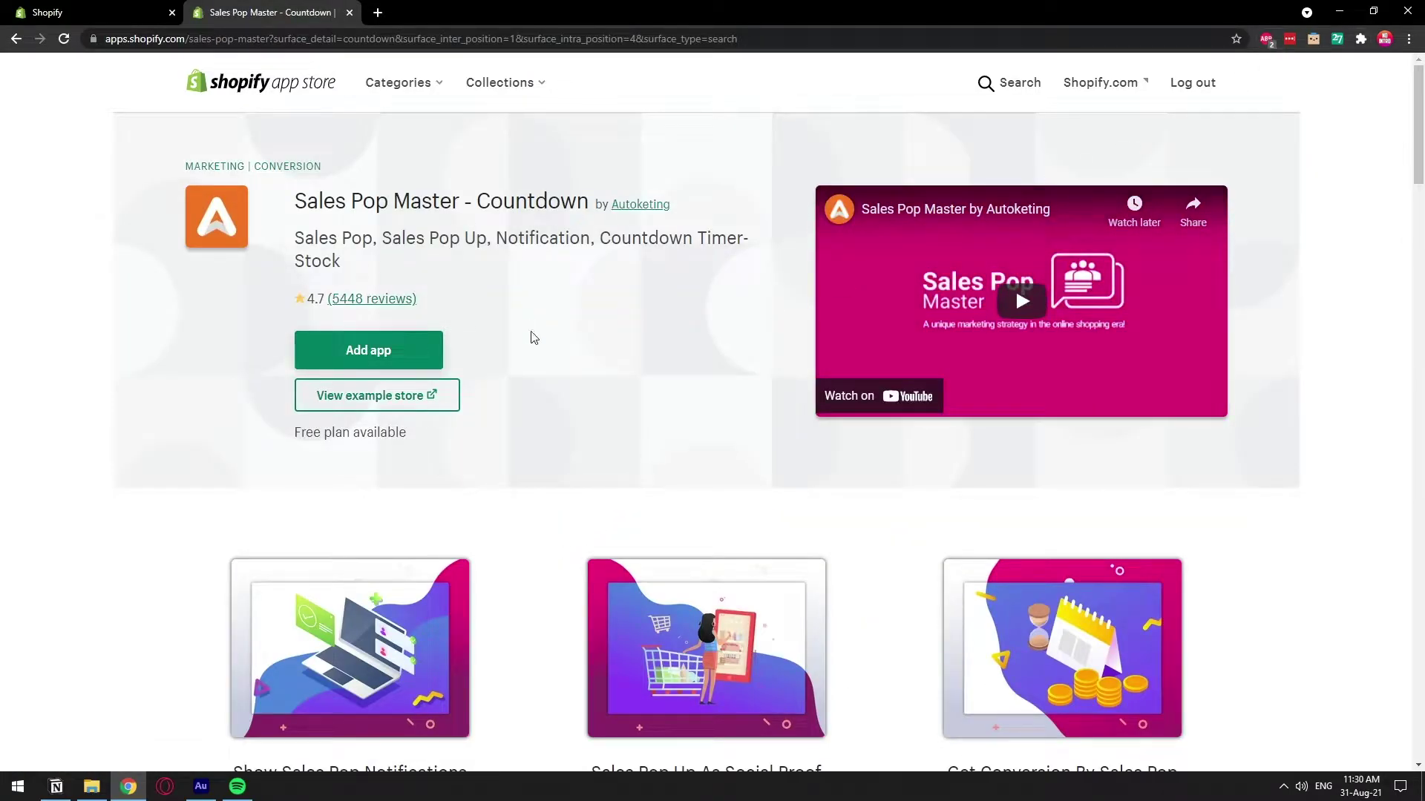
Review the Free plan's features in the Pricing section, then scroll back up
drag(1422, 123, 1422, 385)
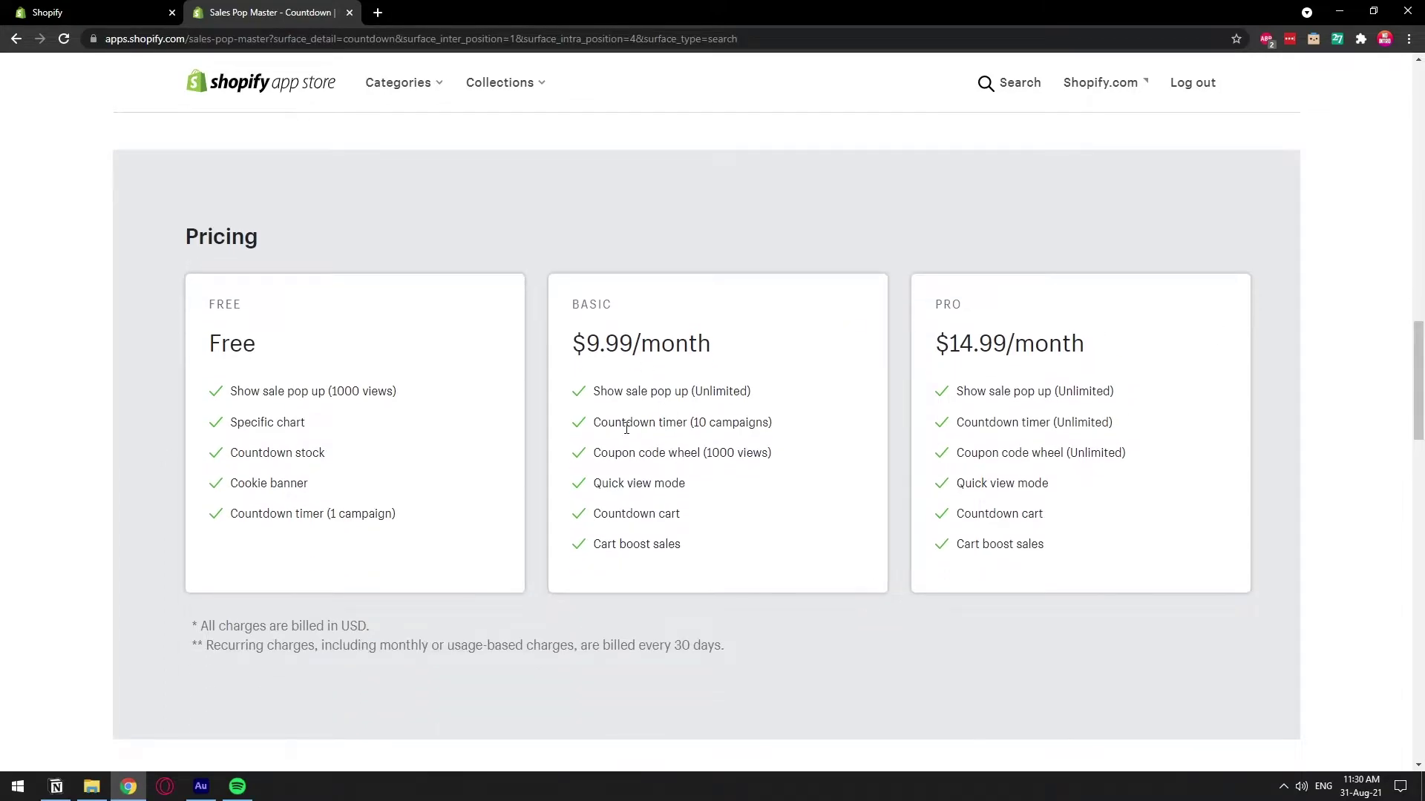
triple_click(305, 399)
click(354, 476)
drag(290, 375, 334, 448)
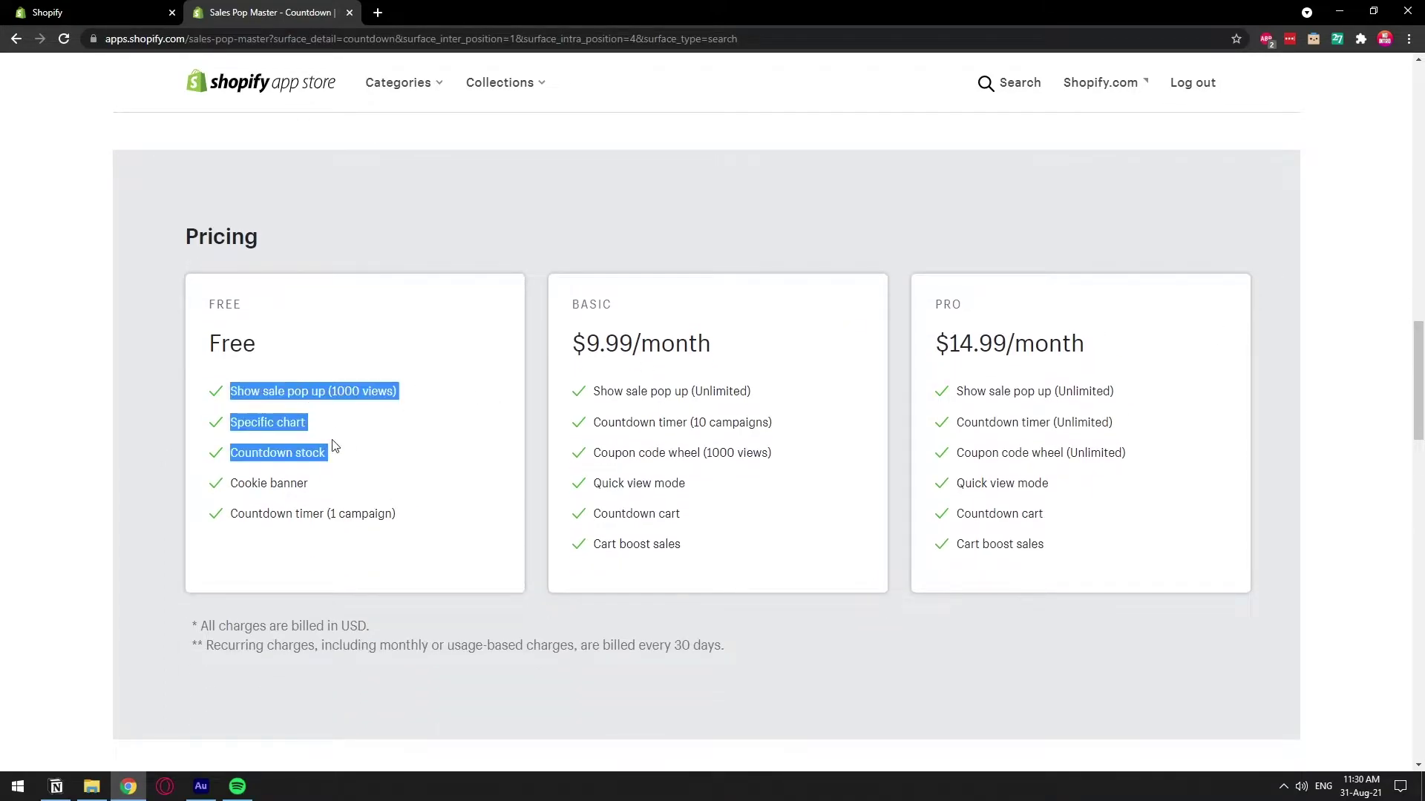
click(336, 448)
scroll(1019, 389, up, 20)
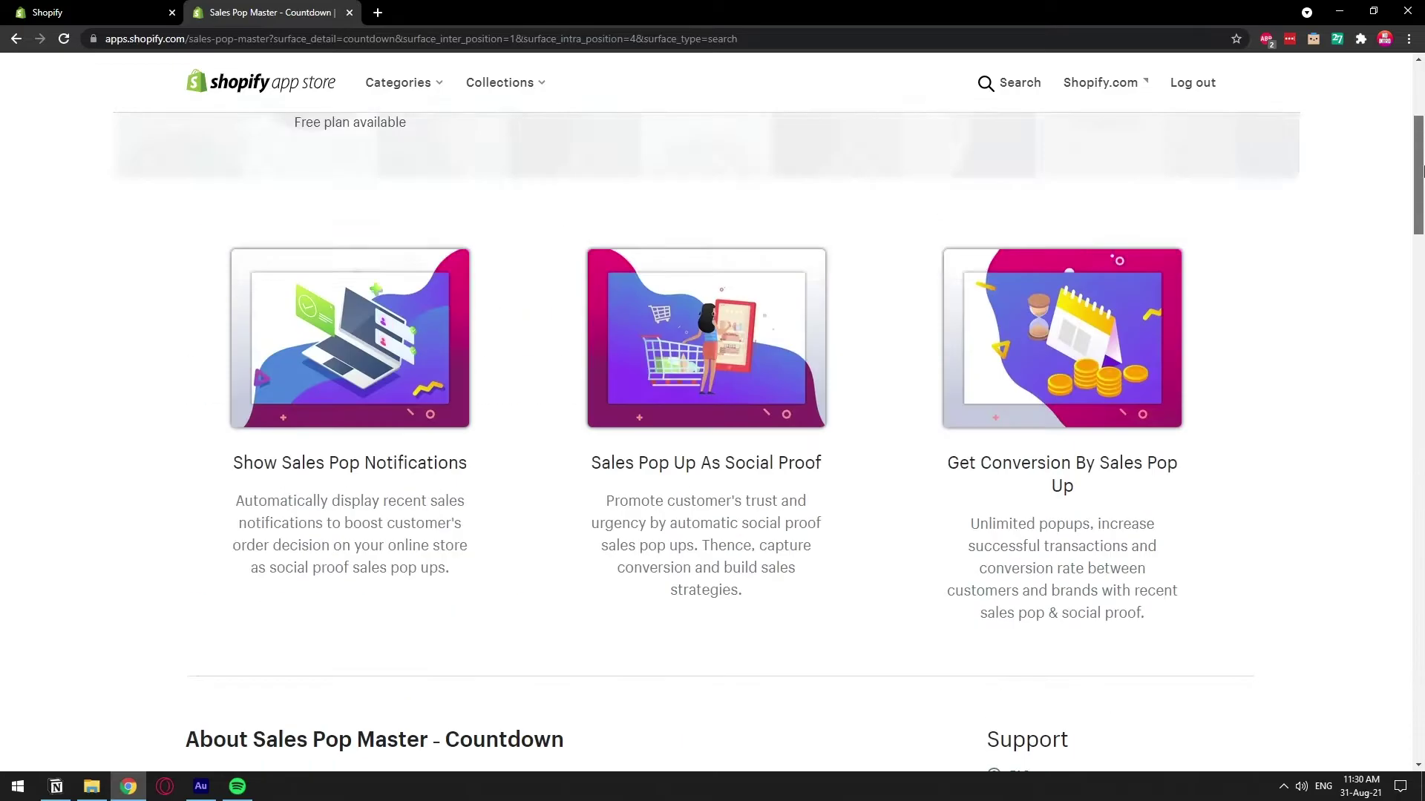
Add Sales Pop Master - Countdown and approve its permissions with Install app
click(378, 353)
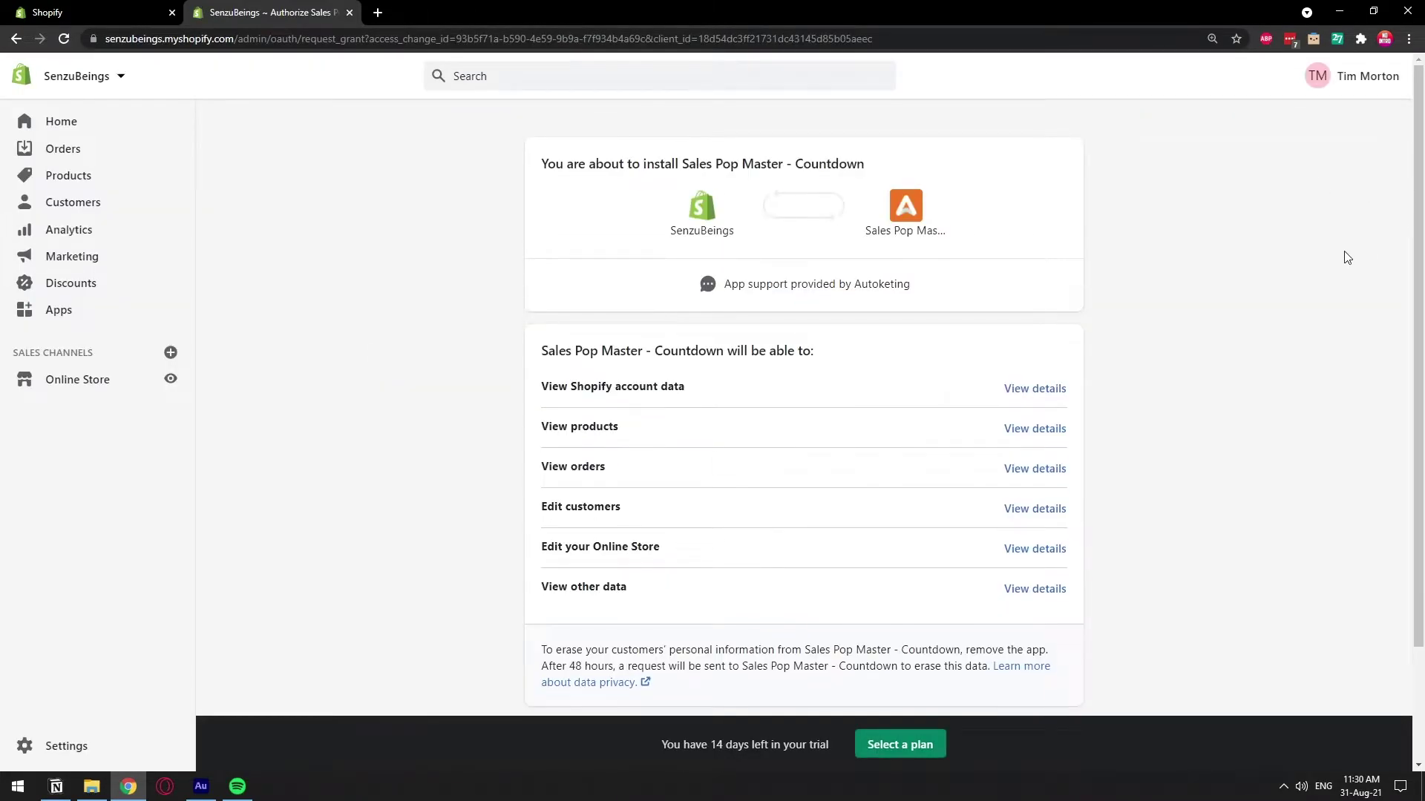
triple_click(1348, 258)
scroll(1262, 282, down, 1)
click(1139, 297)
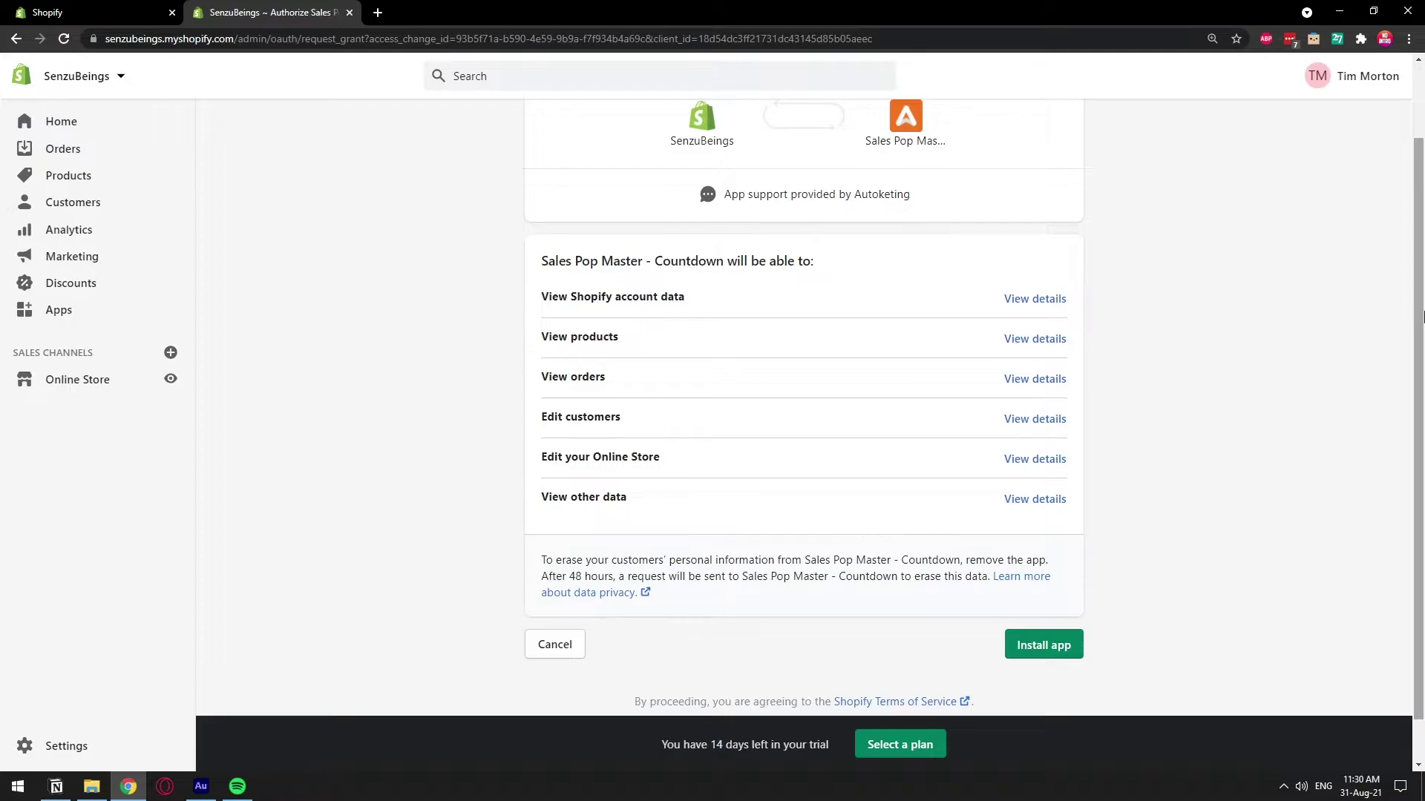
click(1046, 642)
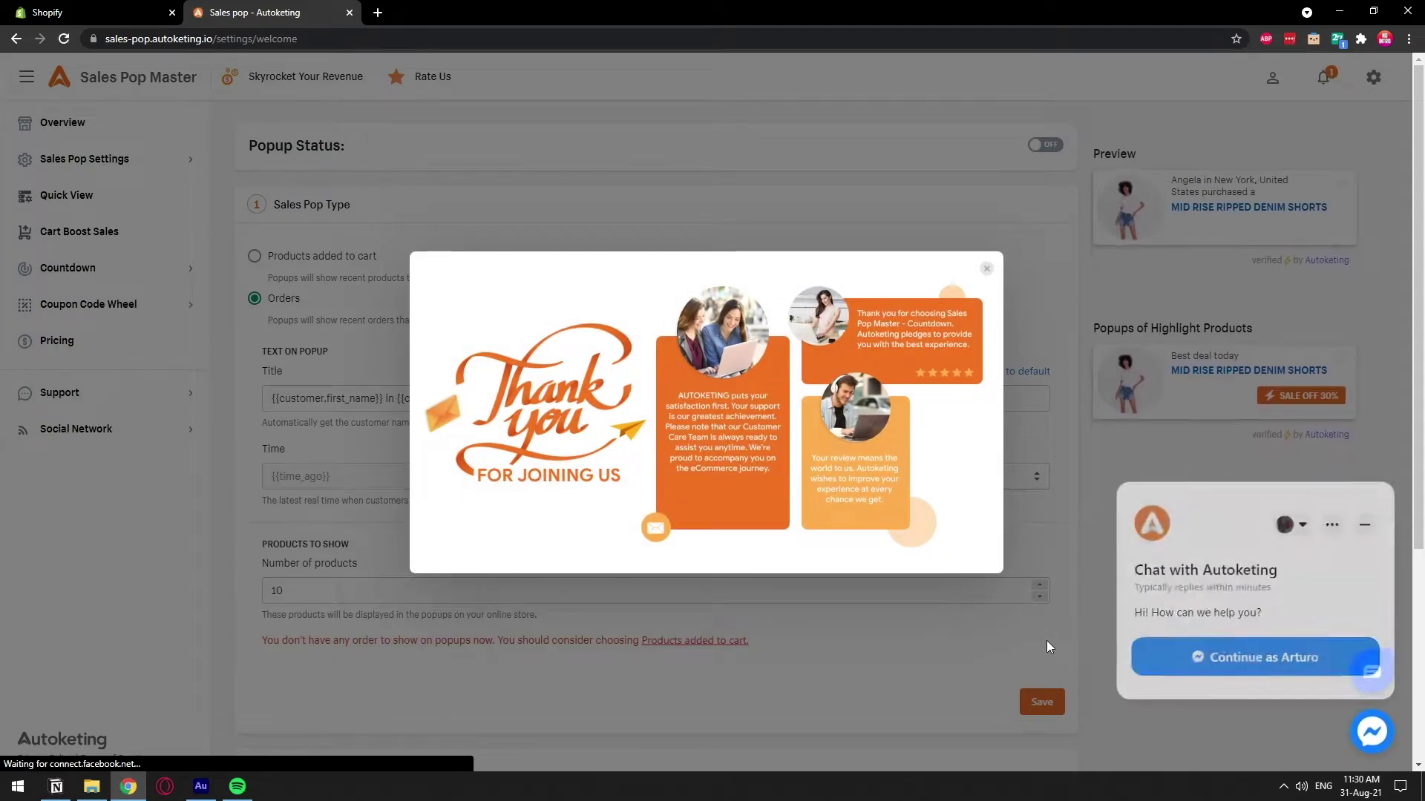
Close the thank-you popup and go to the Countdown timer page
click(986, 268)
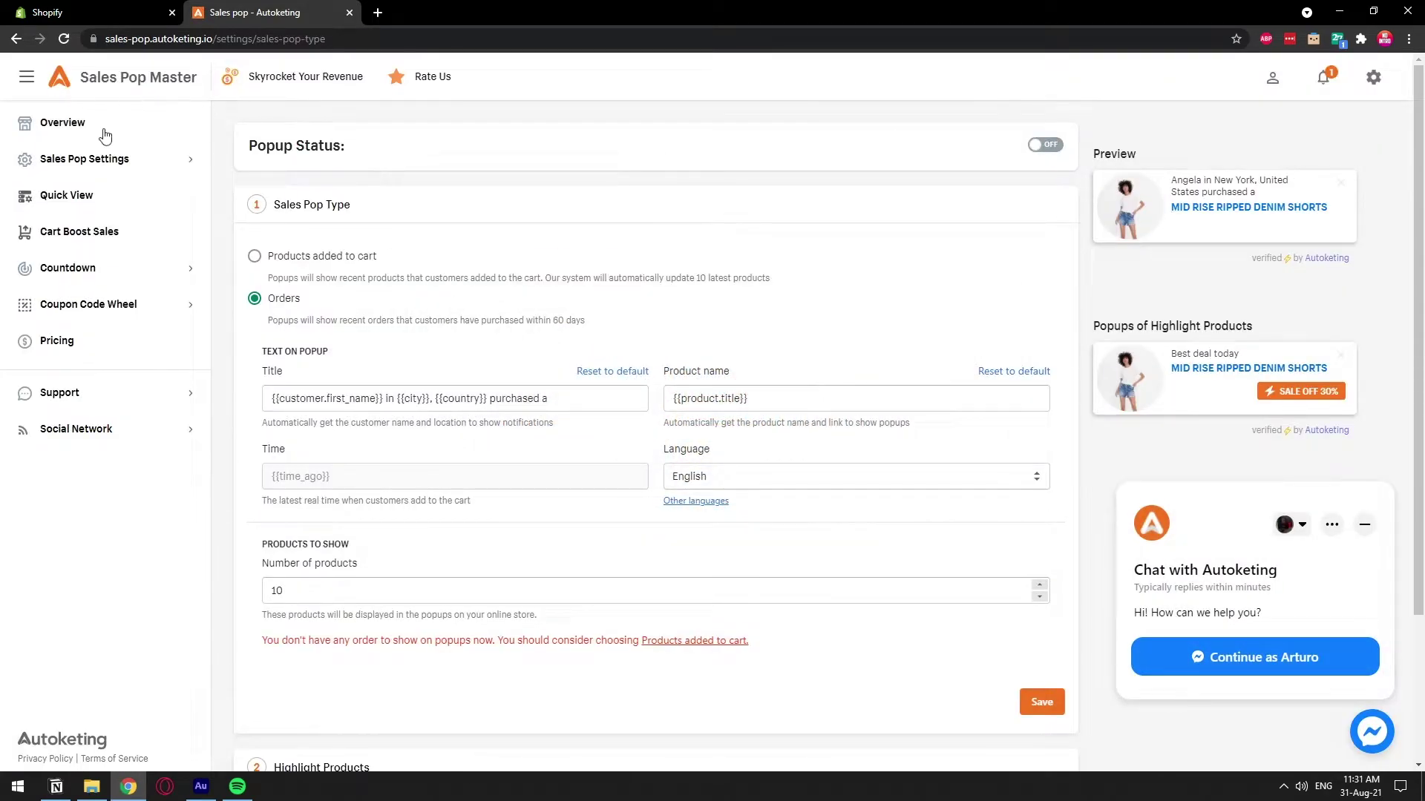
click(84, 276)
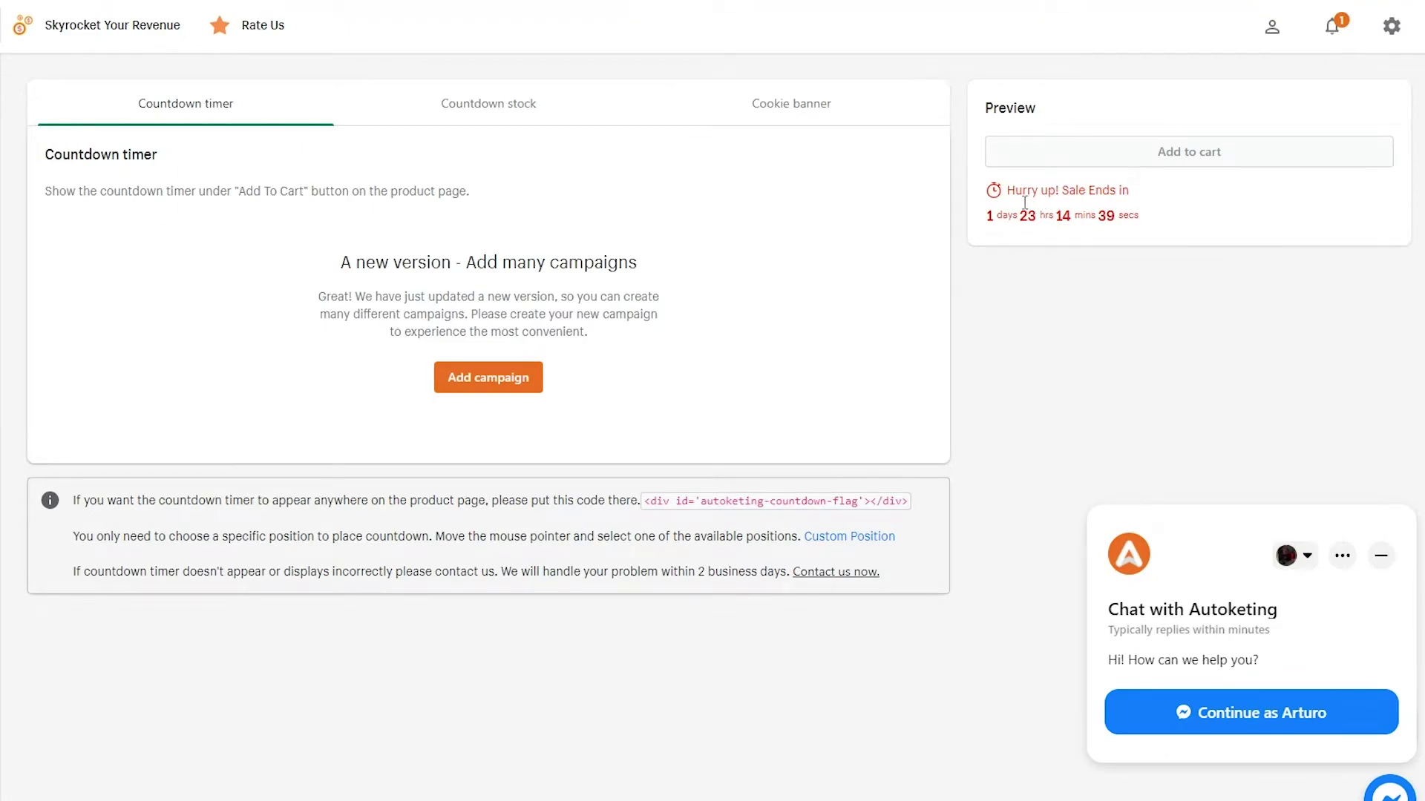
drag(1024, 202, 1055, 202)
click(1055, 202)
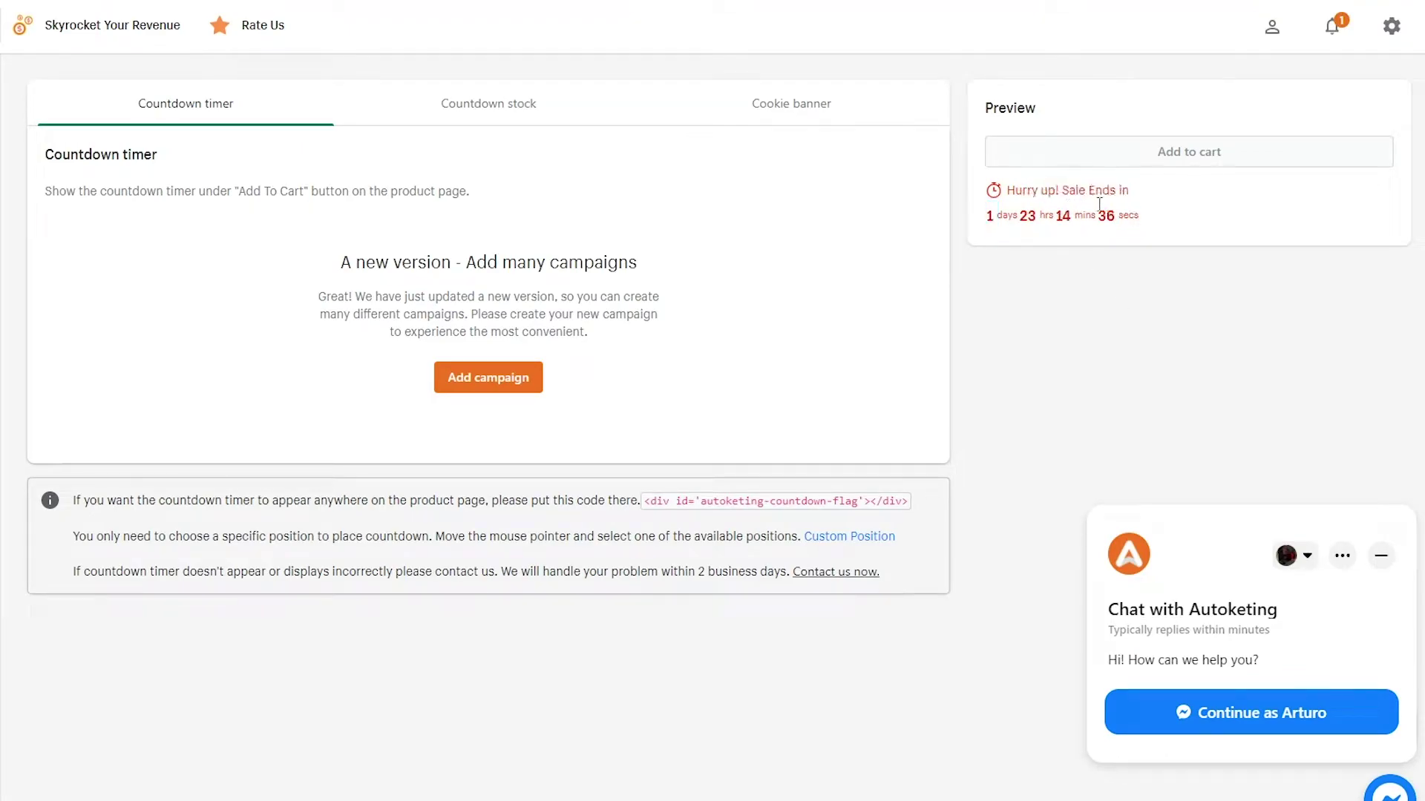
Add a new countdown campaign named 'Back to school campaign'
click(534, 387)
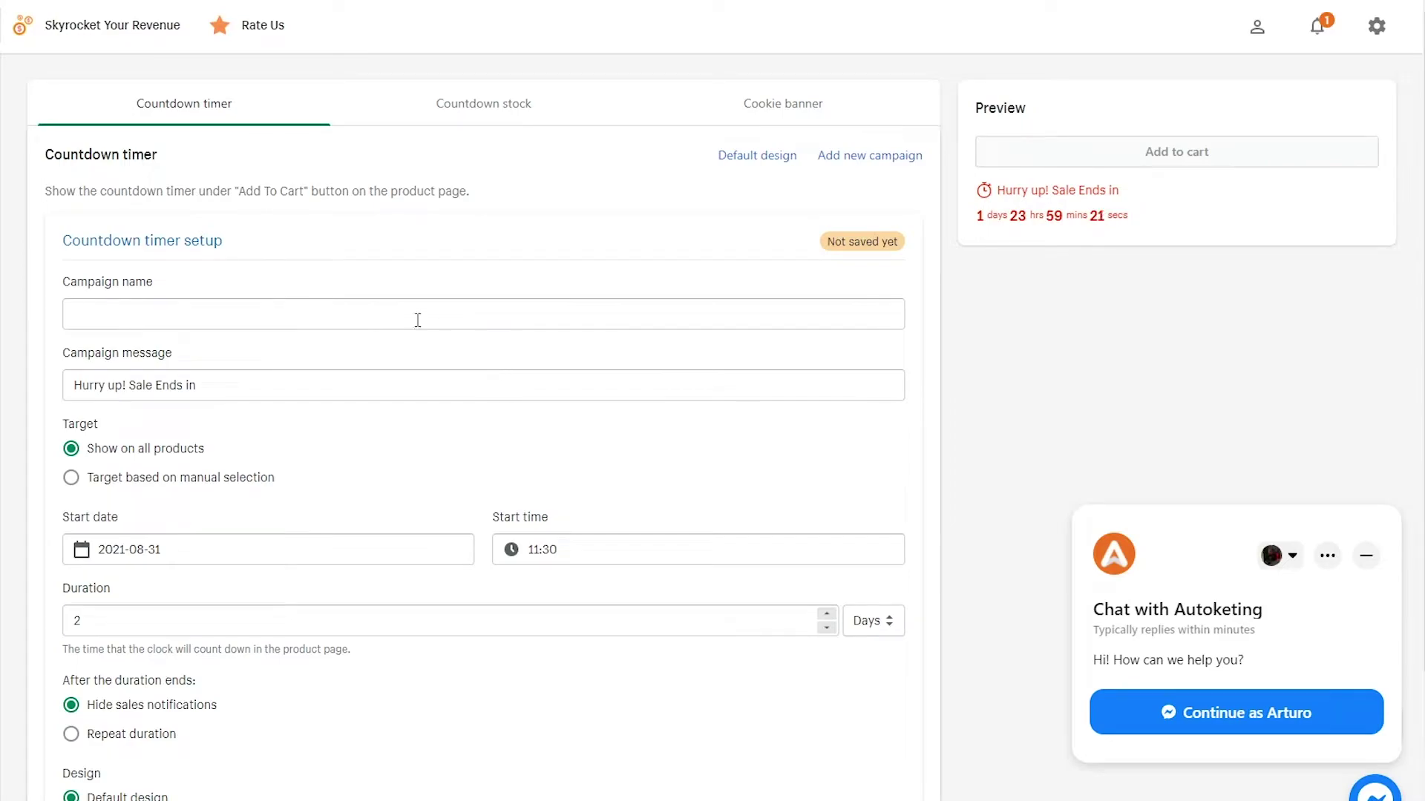
click(352, 325)
text(Back to sch)
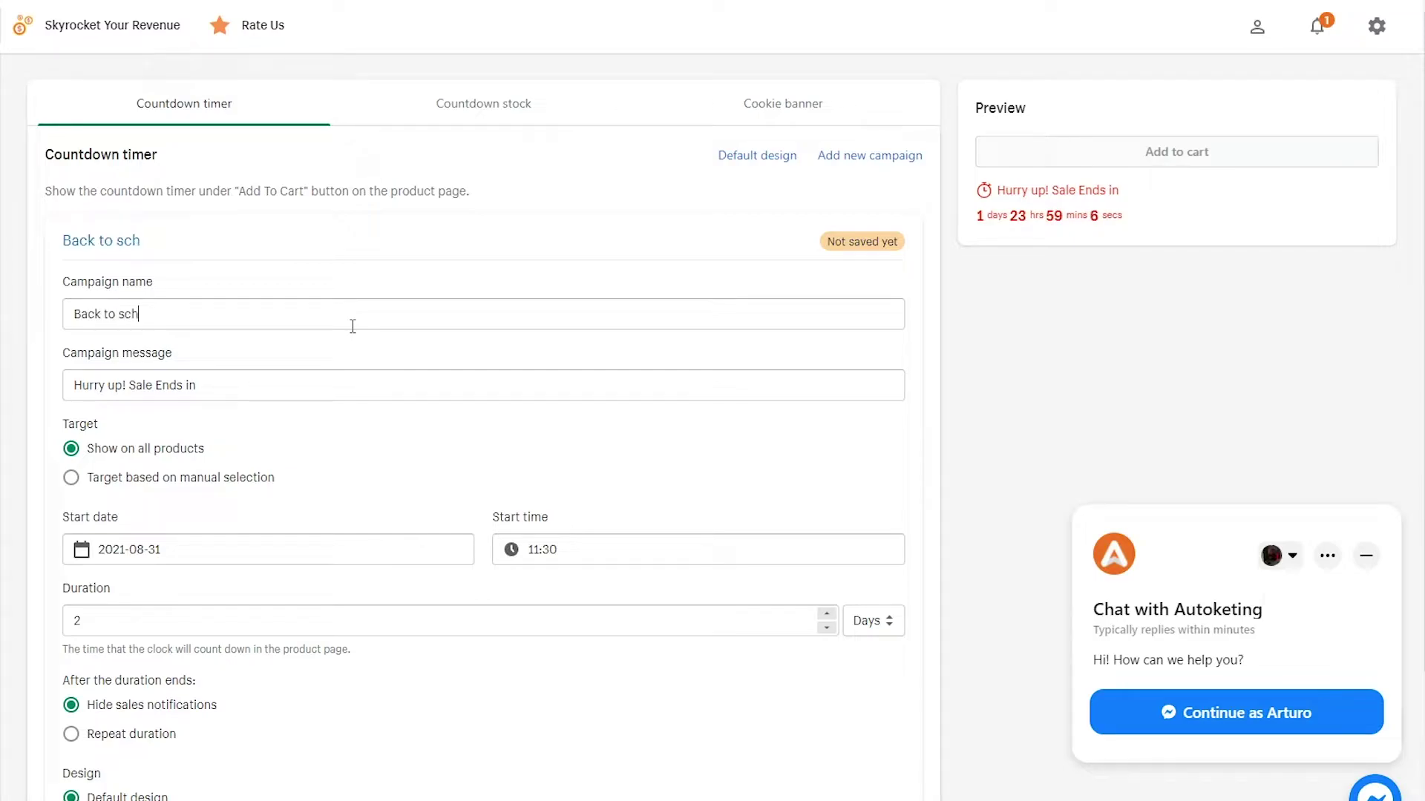
text(ool campaign)
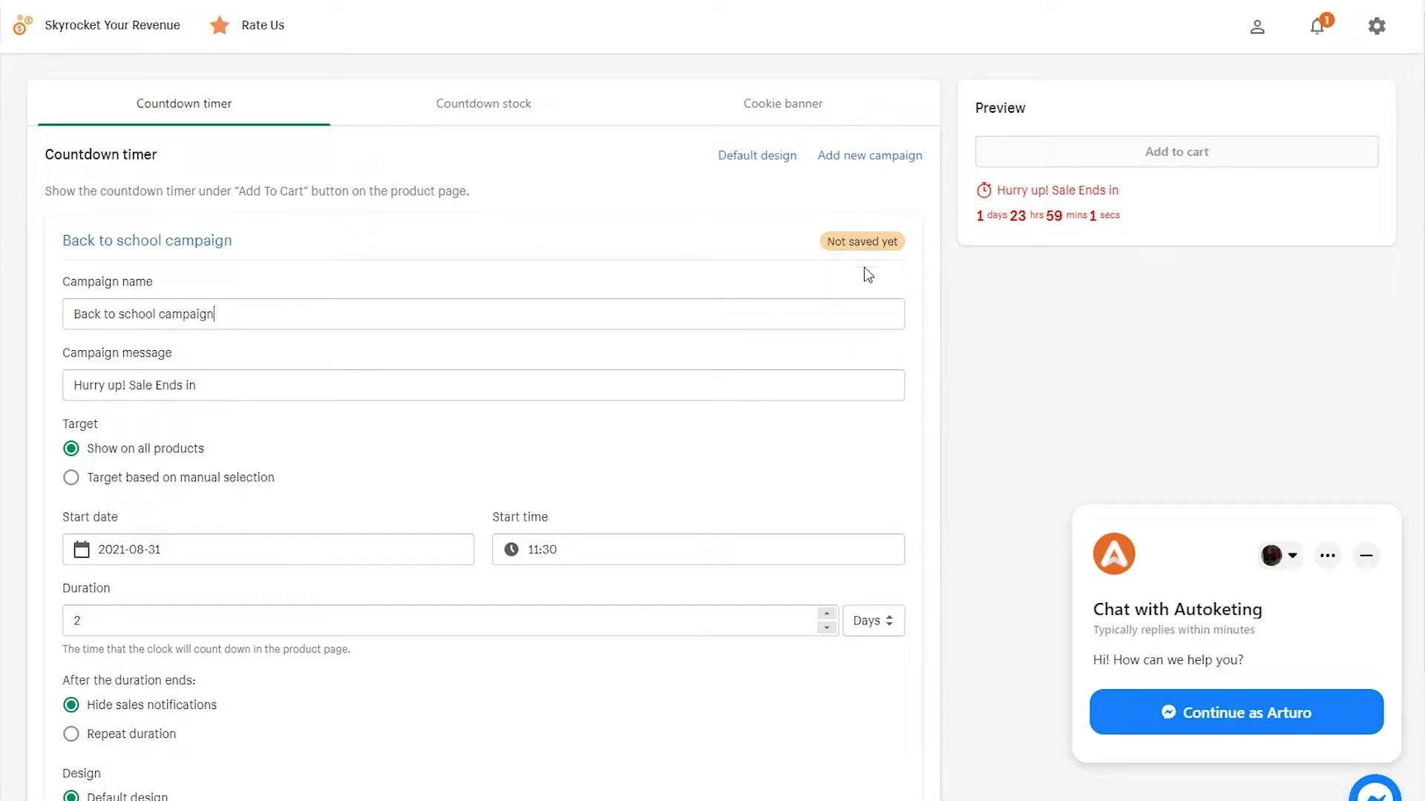
drag(96, 391, 1118, 199)
click(191, 410)
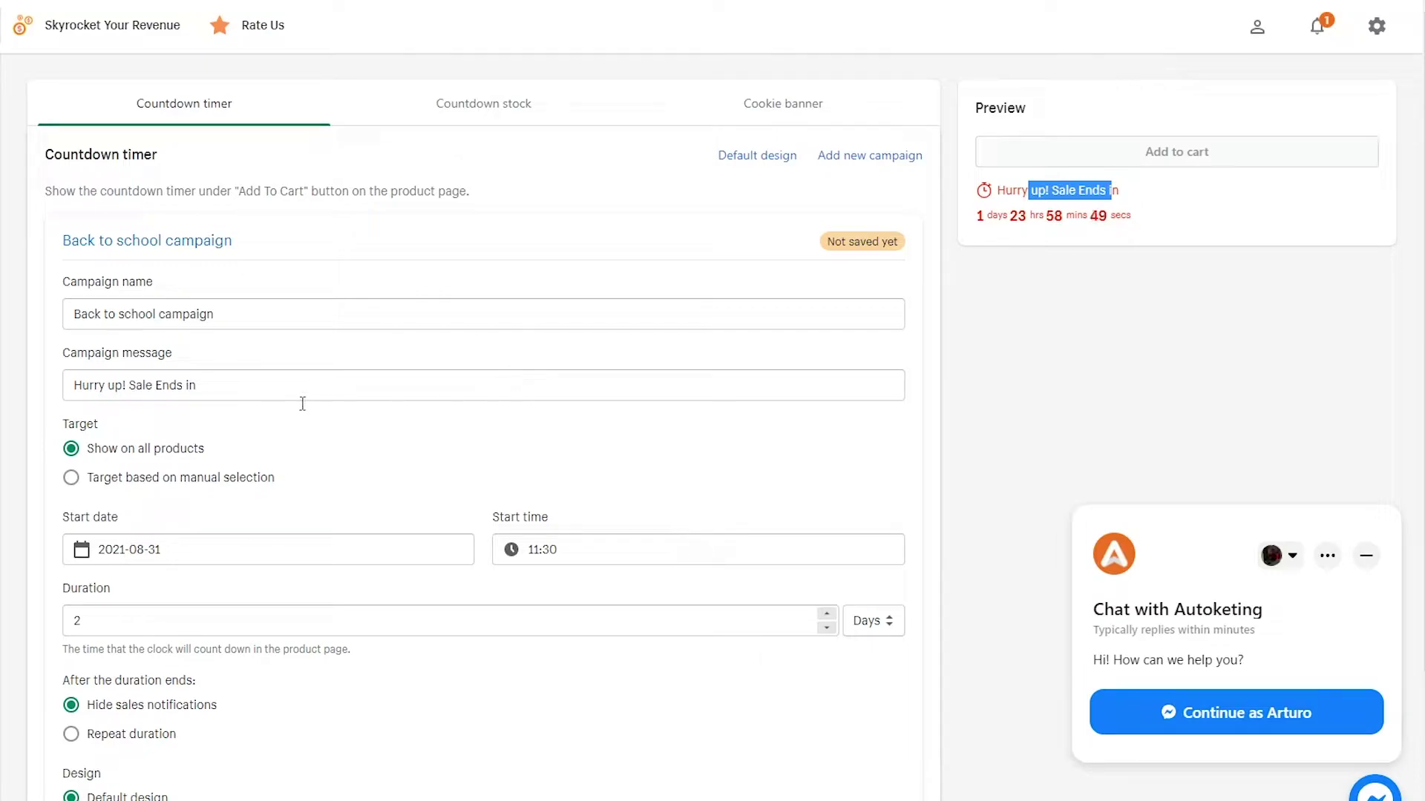
click(221, 394)
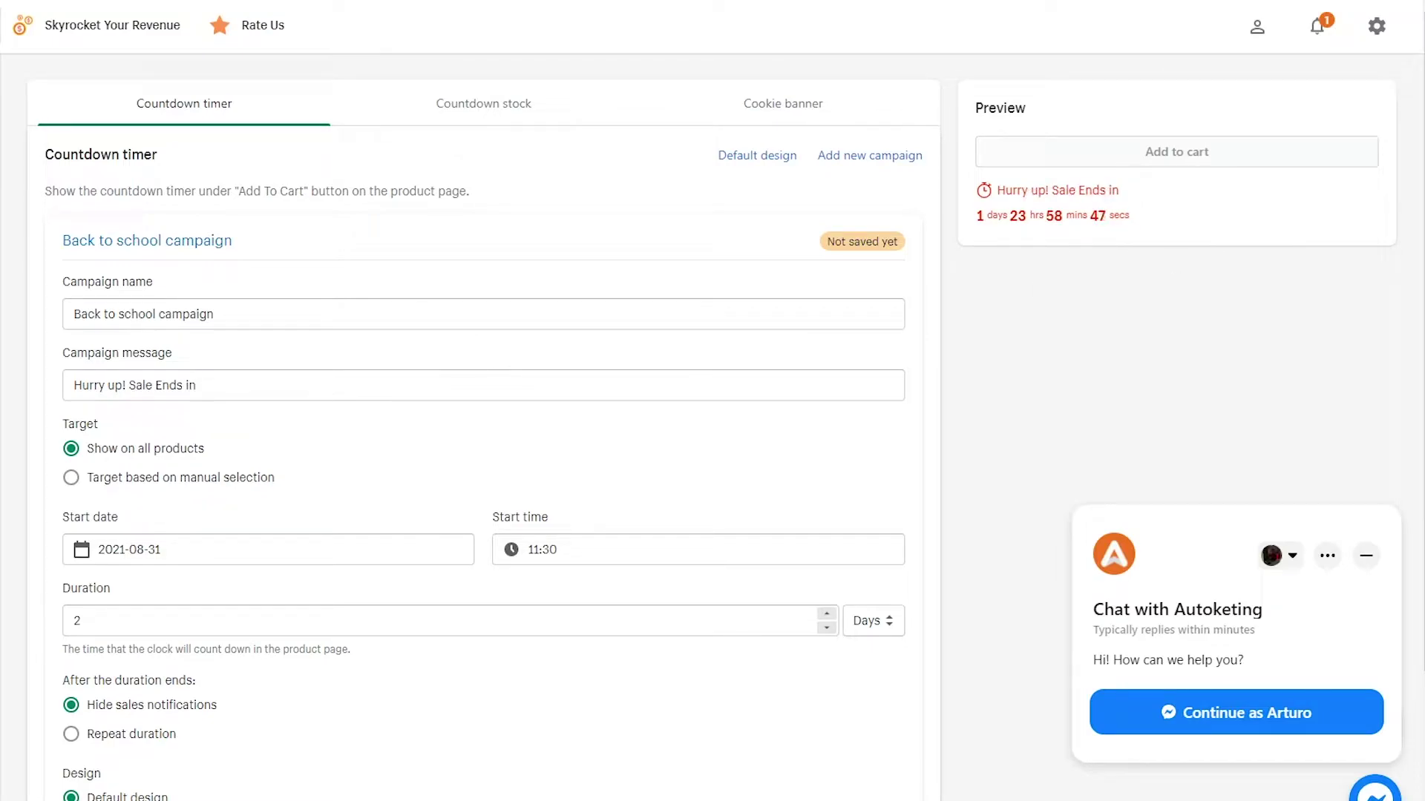
Try manual product selection, then keep the timer showing on all products
scroll(401, 276, down, 2)
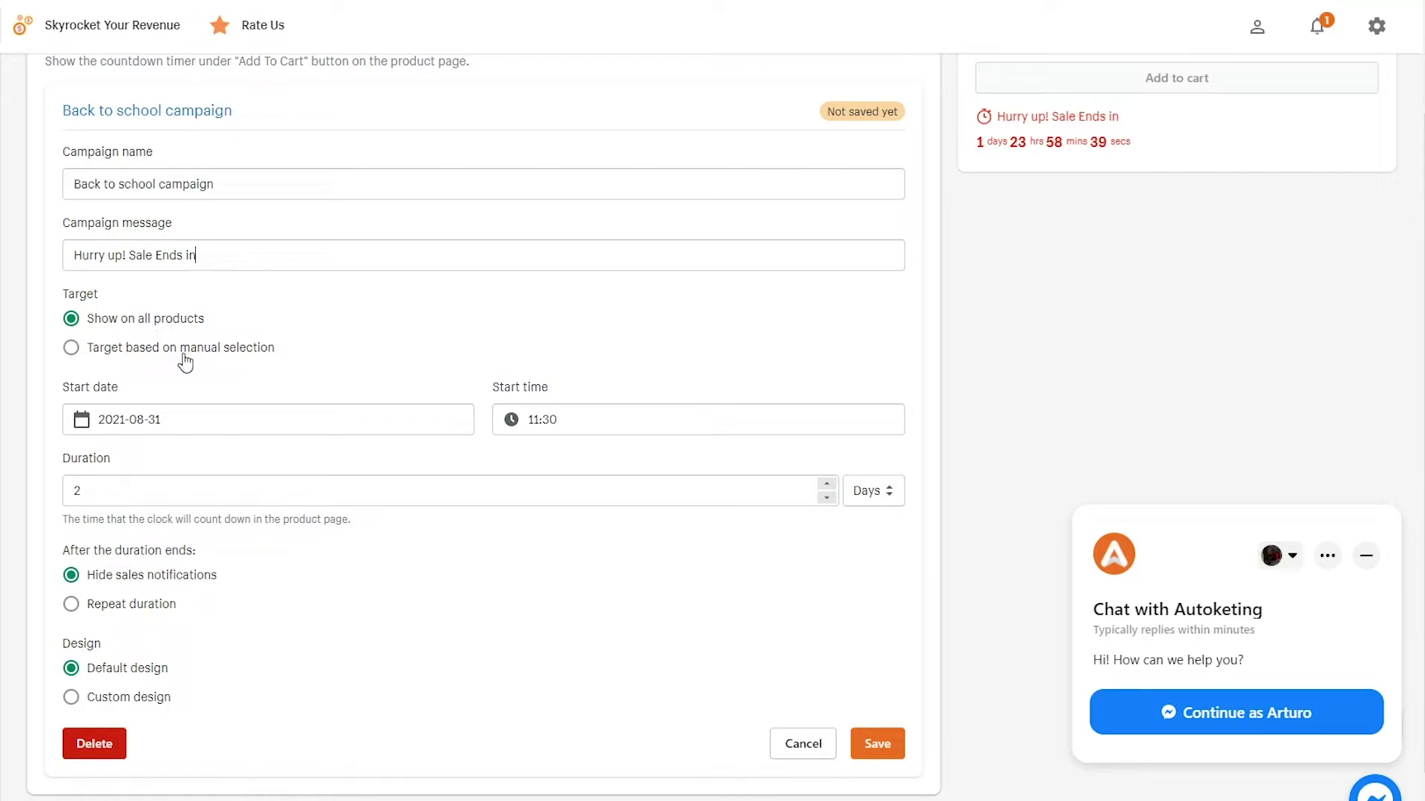
click(151, 357)
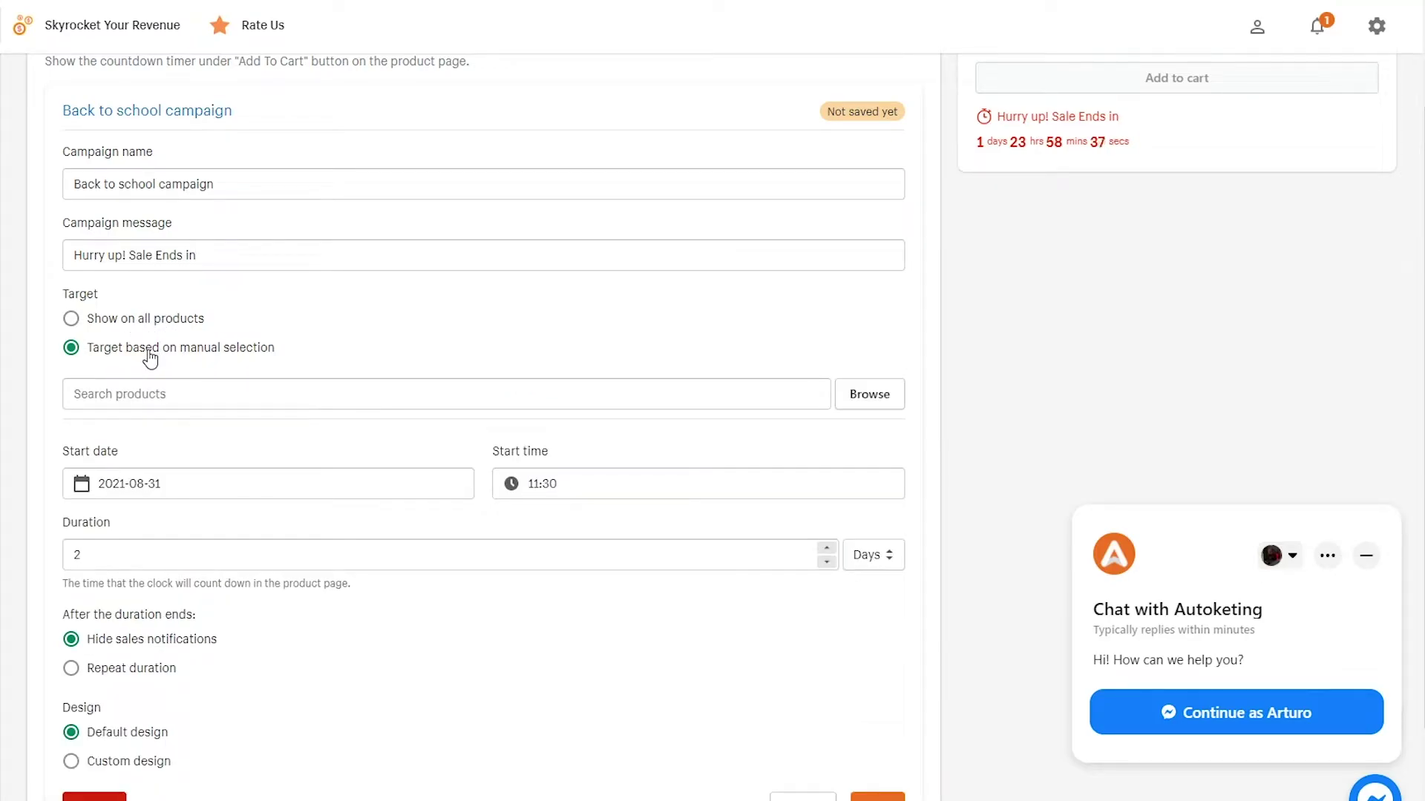
click(149, 401)
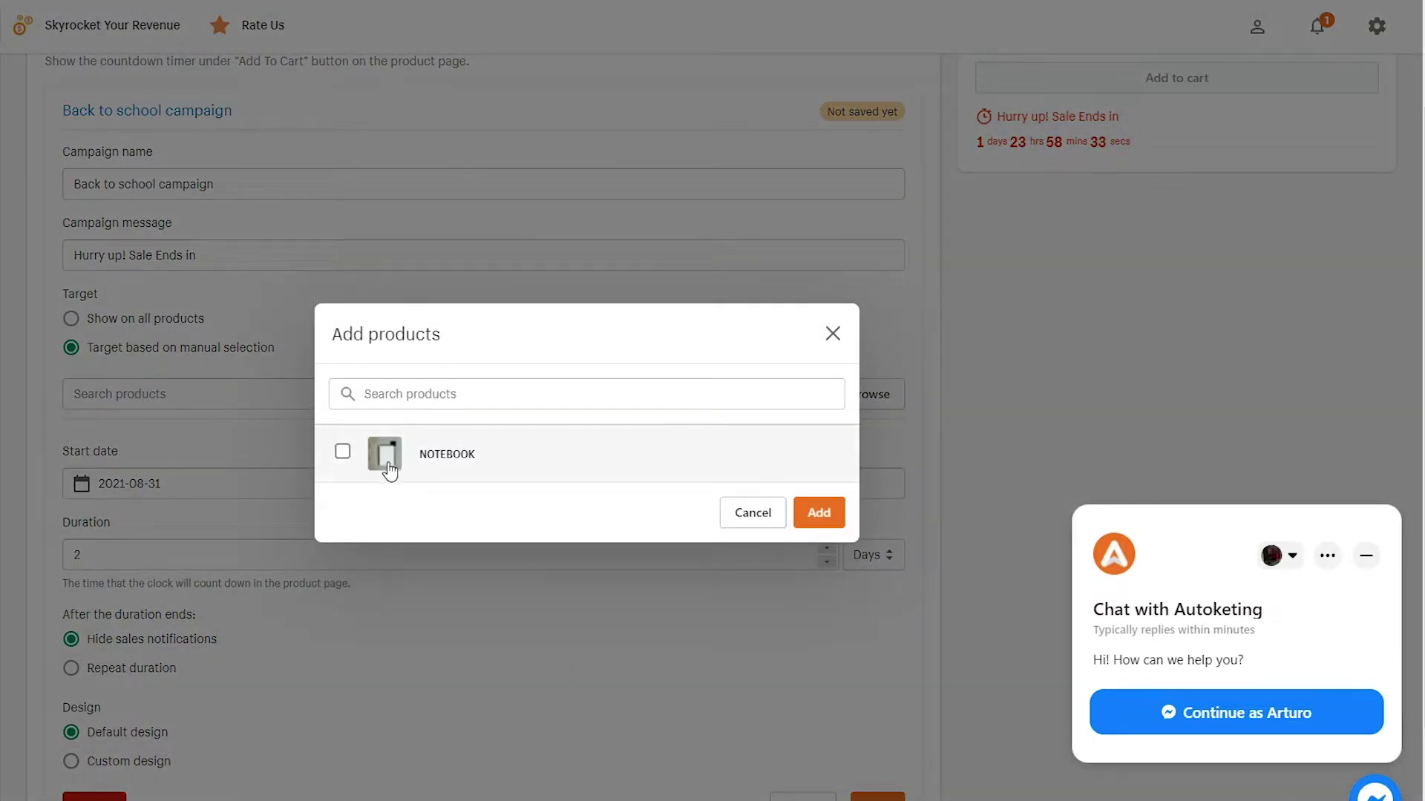
click(833, 333)
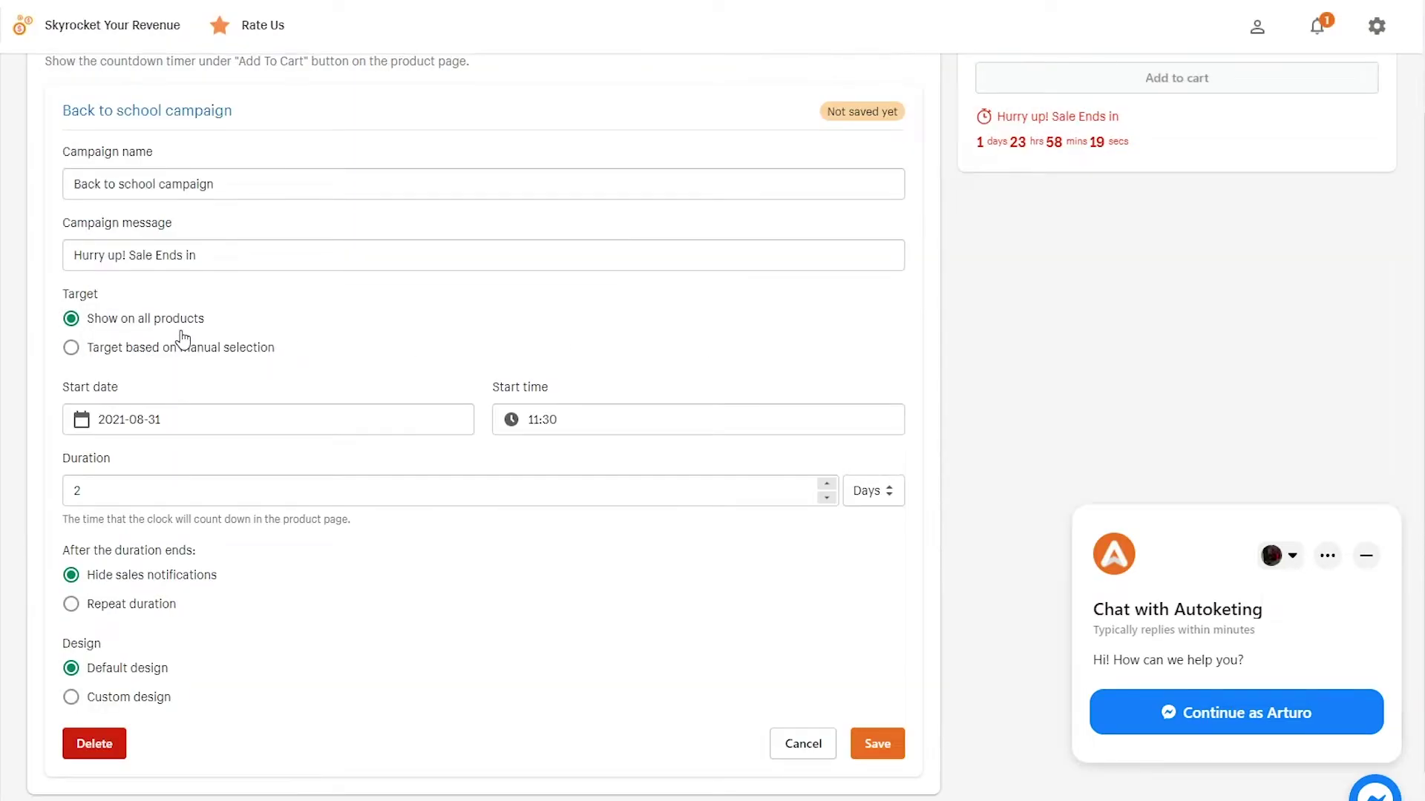
scroll(354, 386, down, 1)
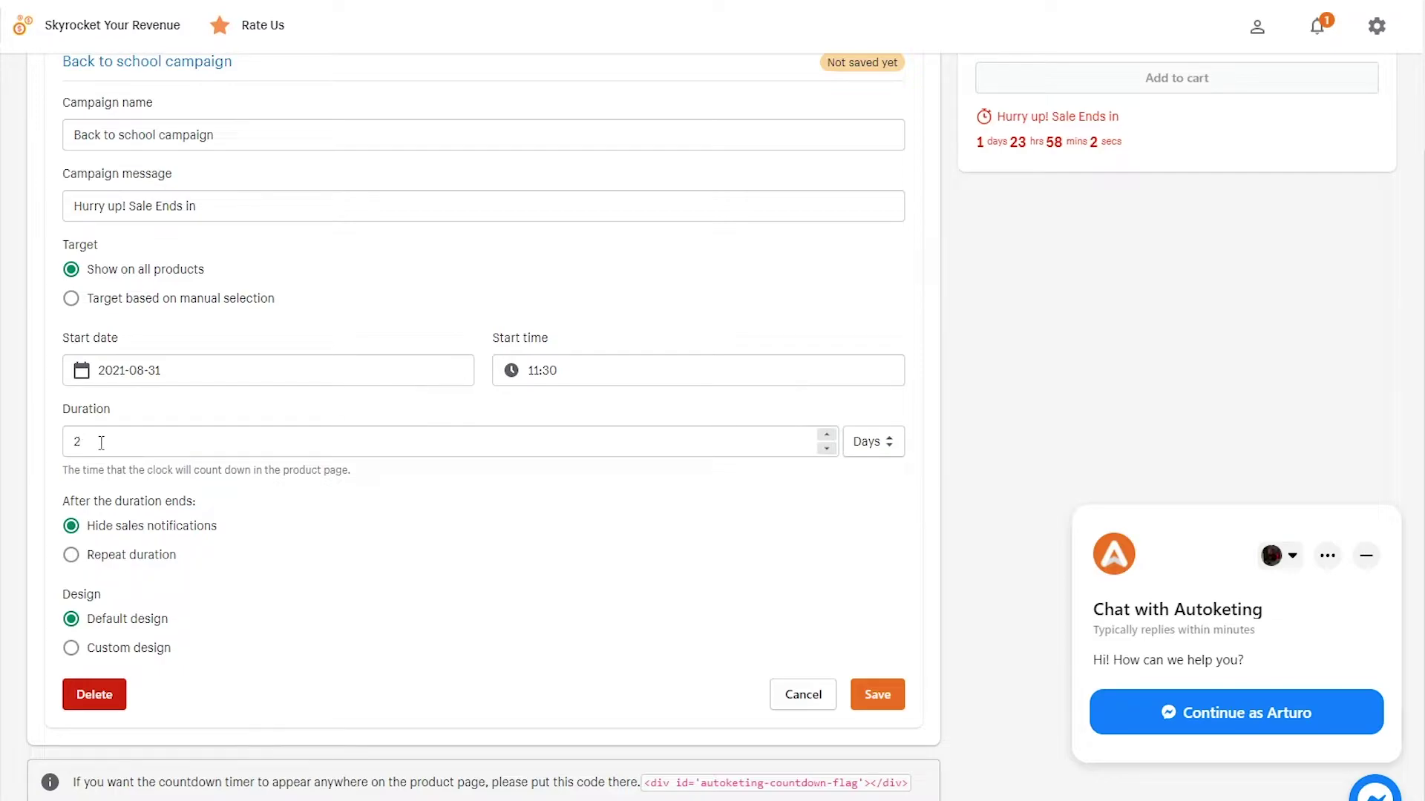
Set the countdown duration to 4 days and choose Repeat duration
click(98, 449)
drag(98, 449, 28, 446)
text(4)
click(872, 445)
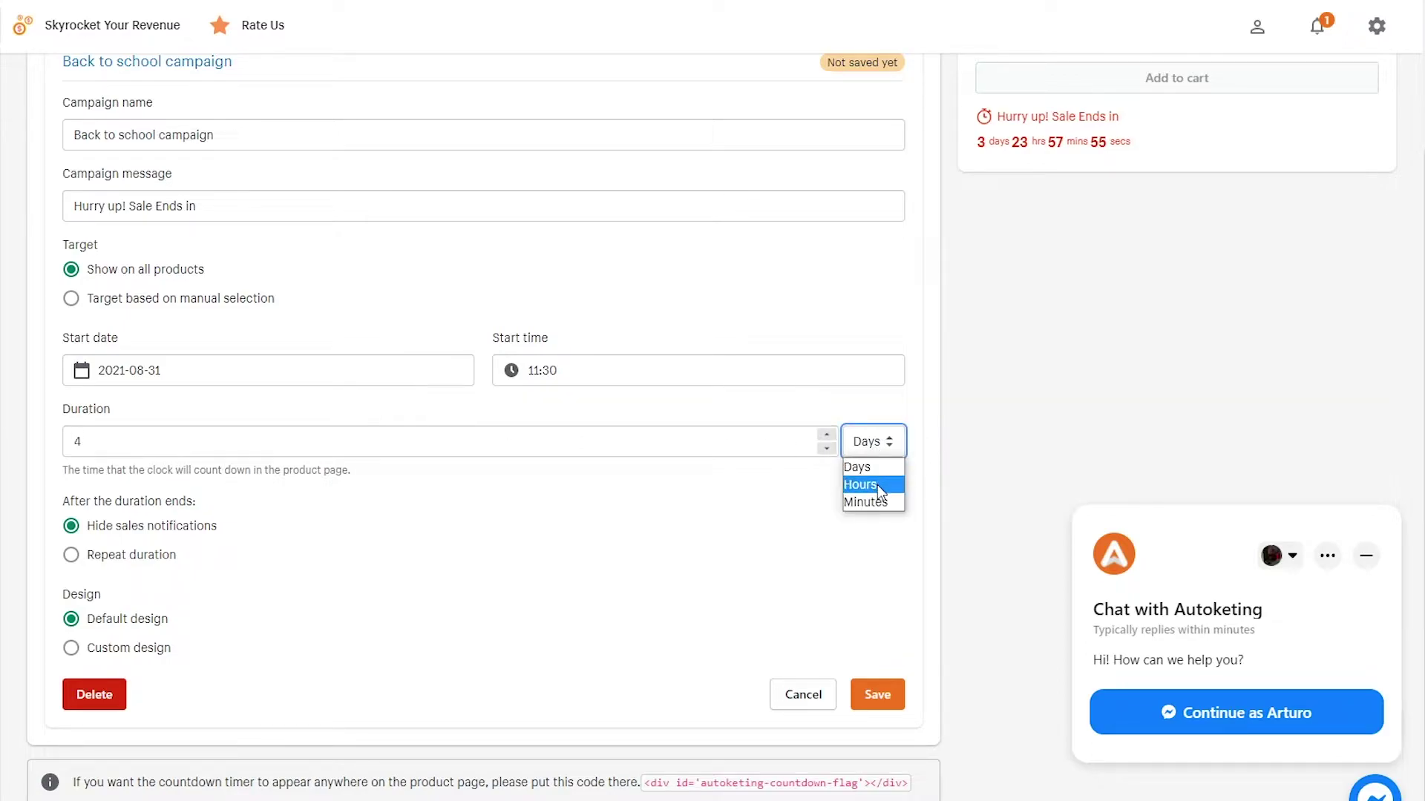
click(877, 484)
click(870, 442)
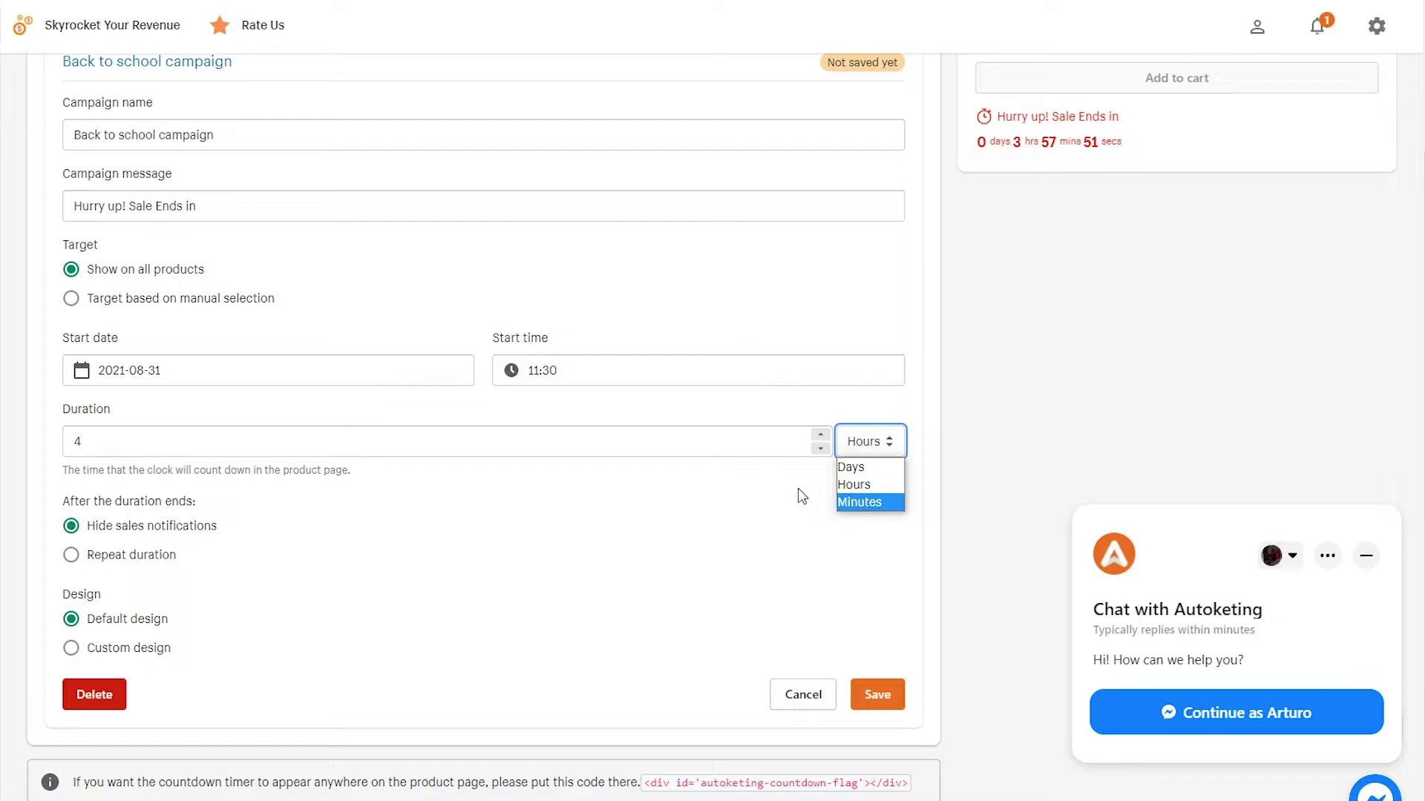
click(859, 466)
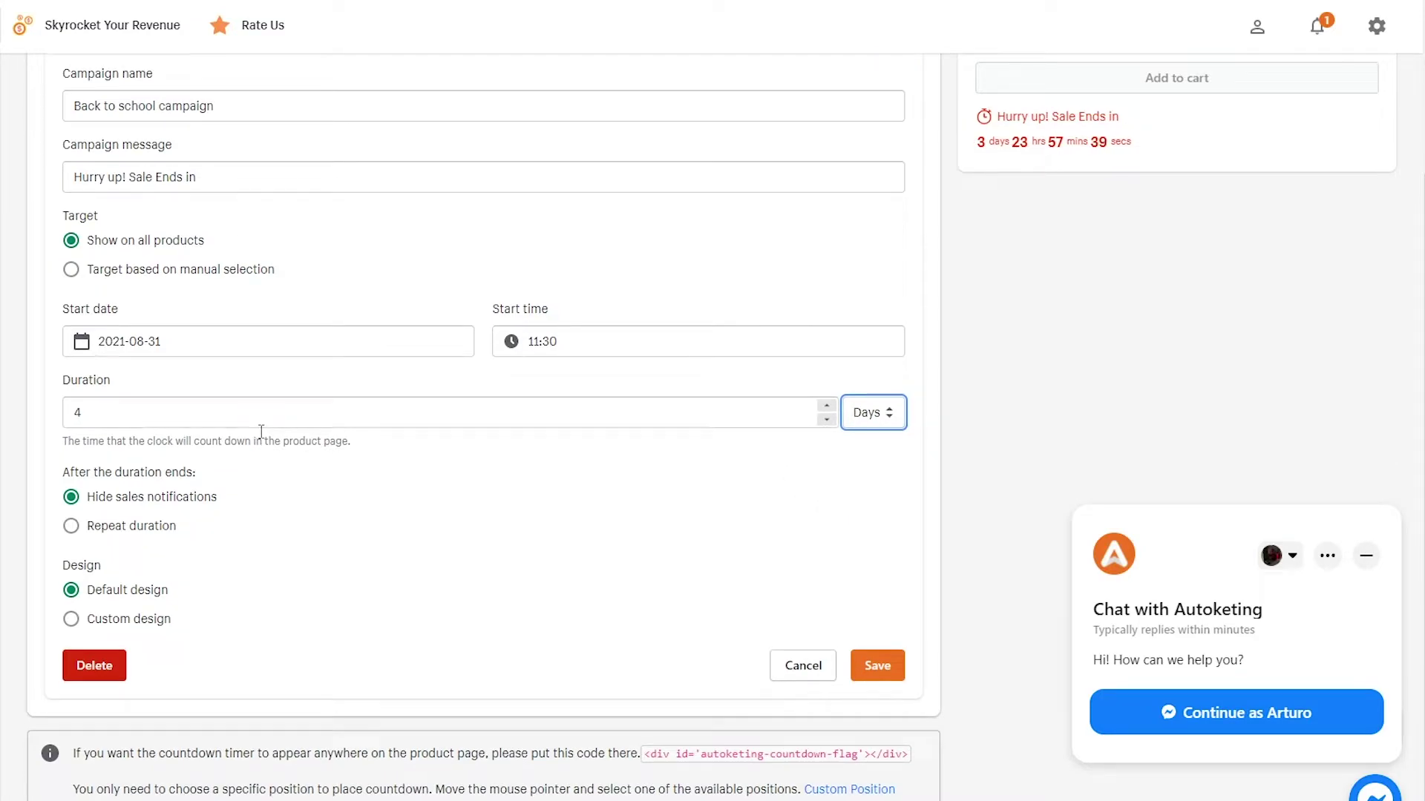
click(108, 531)
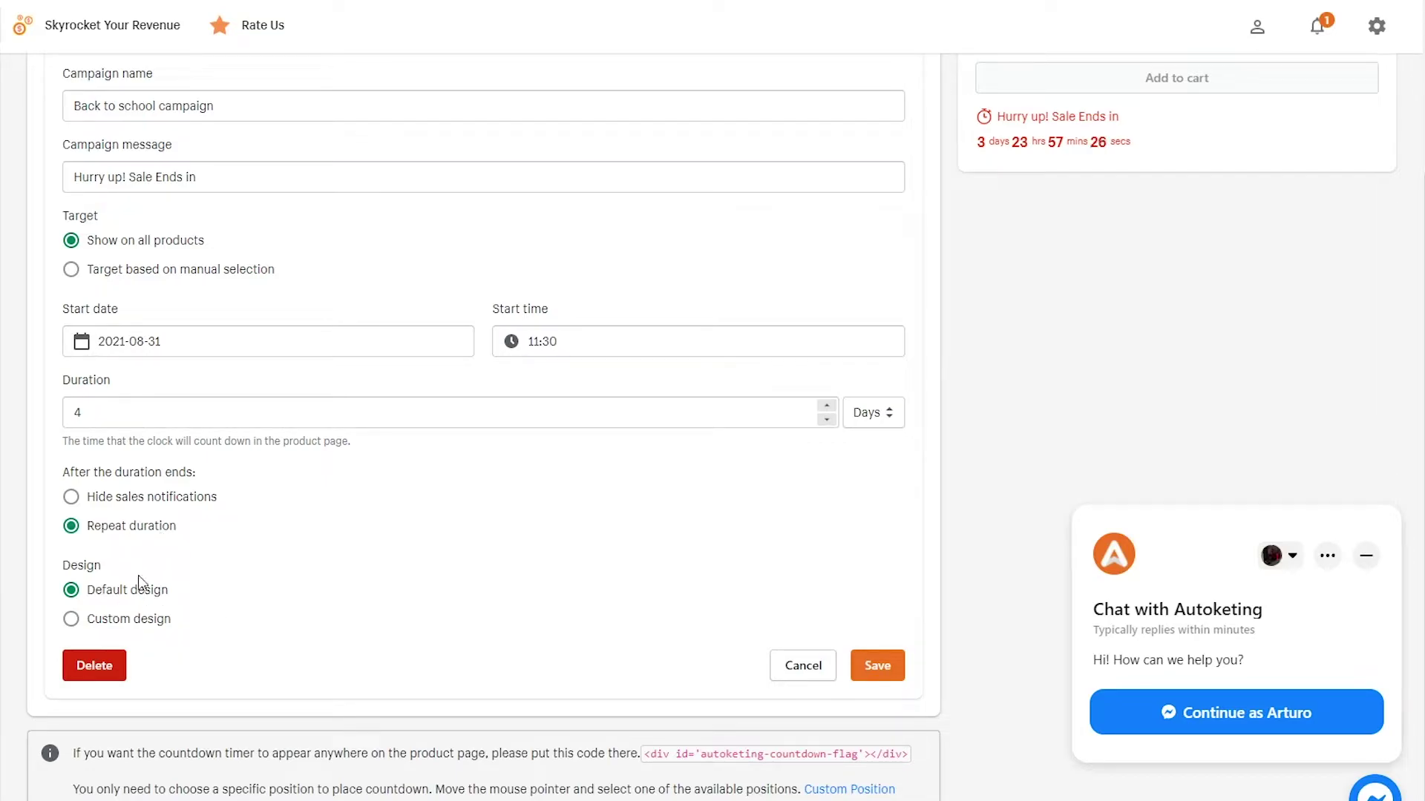
Choose the Custom timer design and place the cursor in the DAYS label field
click(150, 622)
scroll(944, 496, down, 1)
scroll(1249, 517, down, 2)
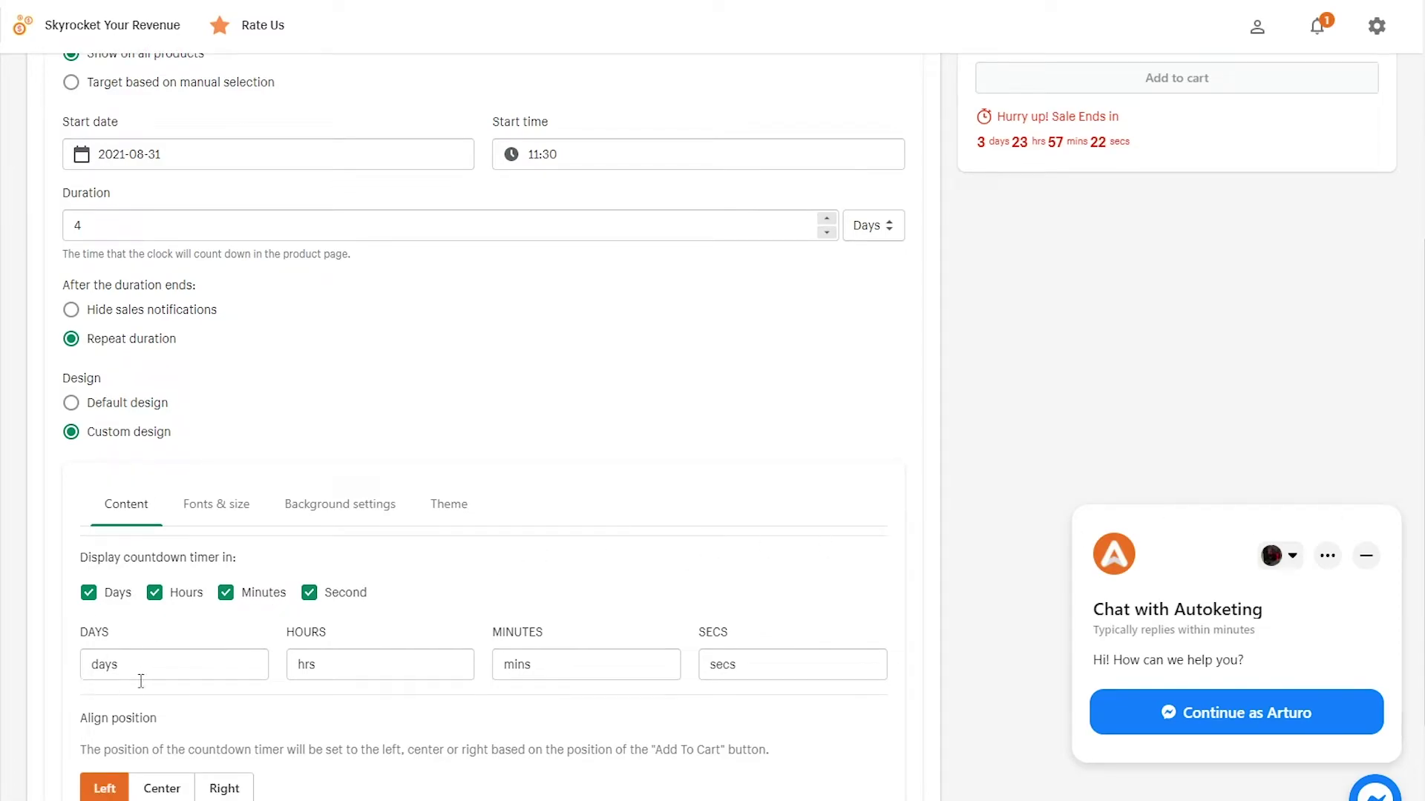
click(199, 653)
Replace the garbled DAYS label with 'days'
text(ssss)
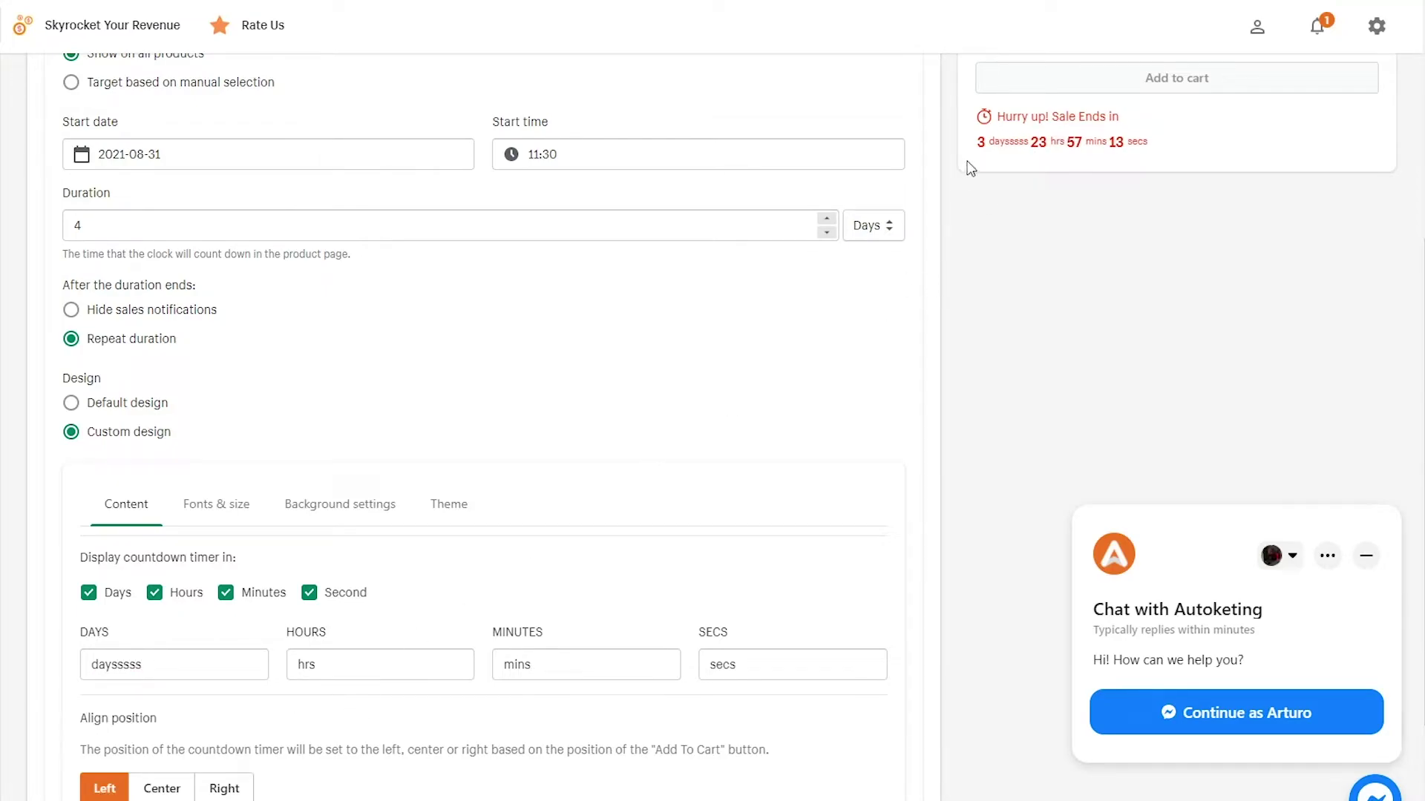
double_click(138, 666)
text(days)
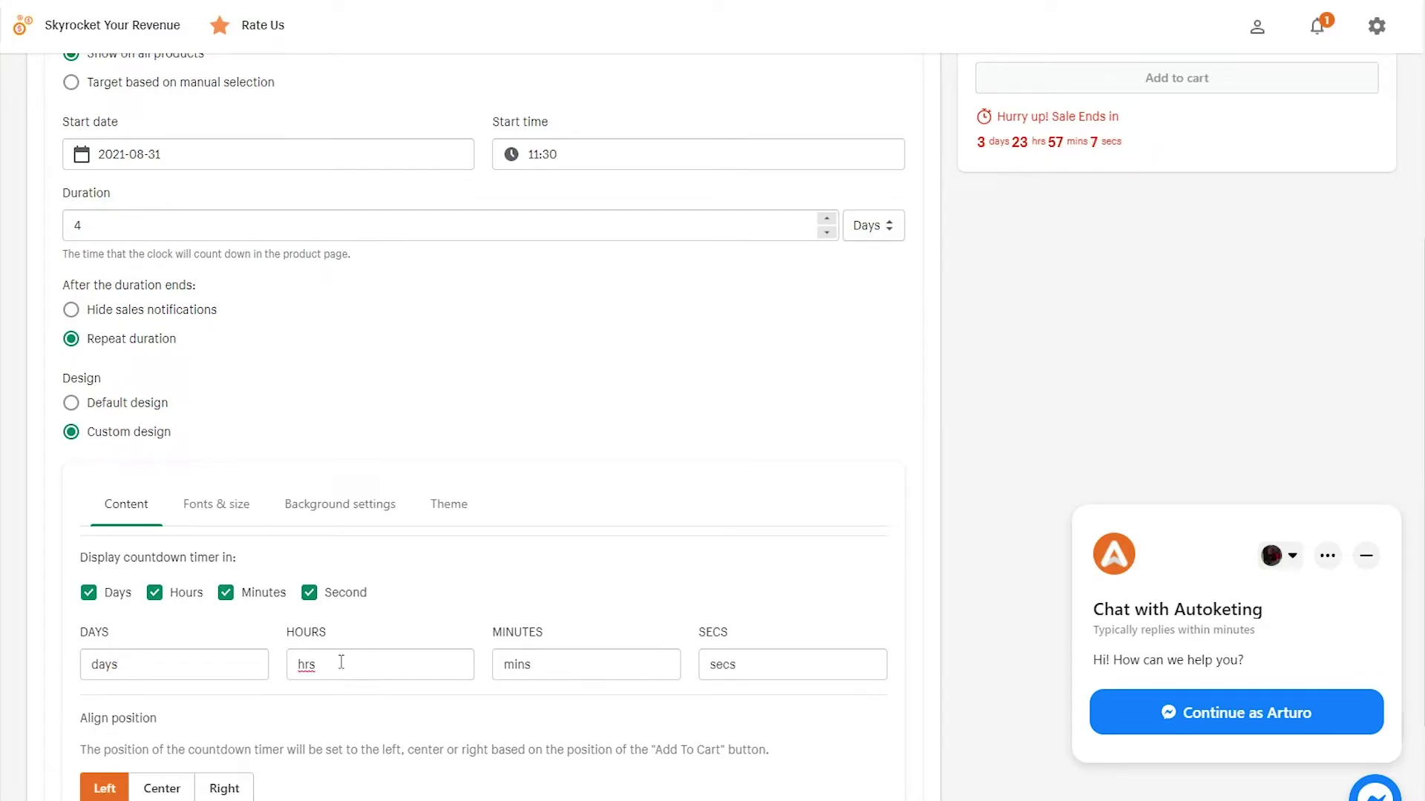
click(523, 665)
Try Center alignment, then keep the countdown aligned Left
scroll(695, 445, down, 2)
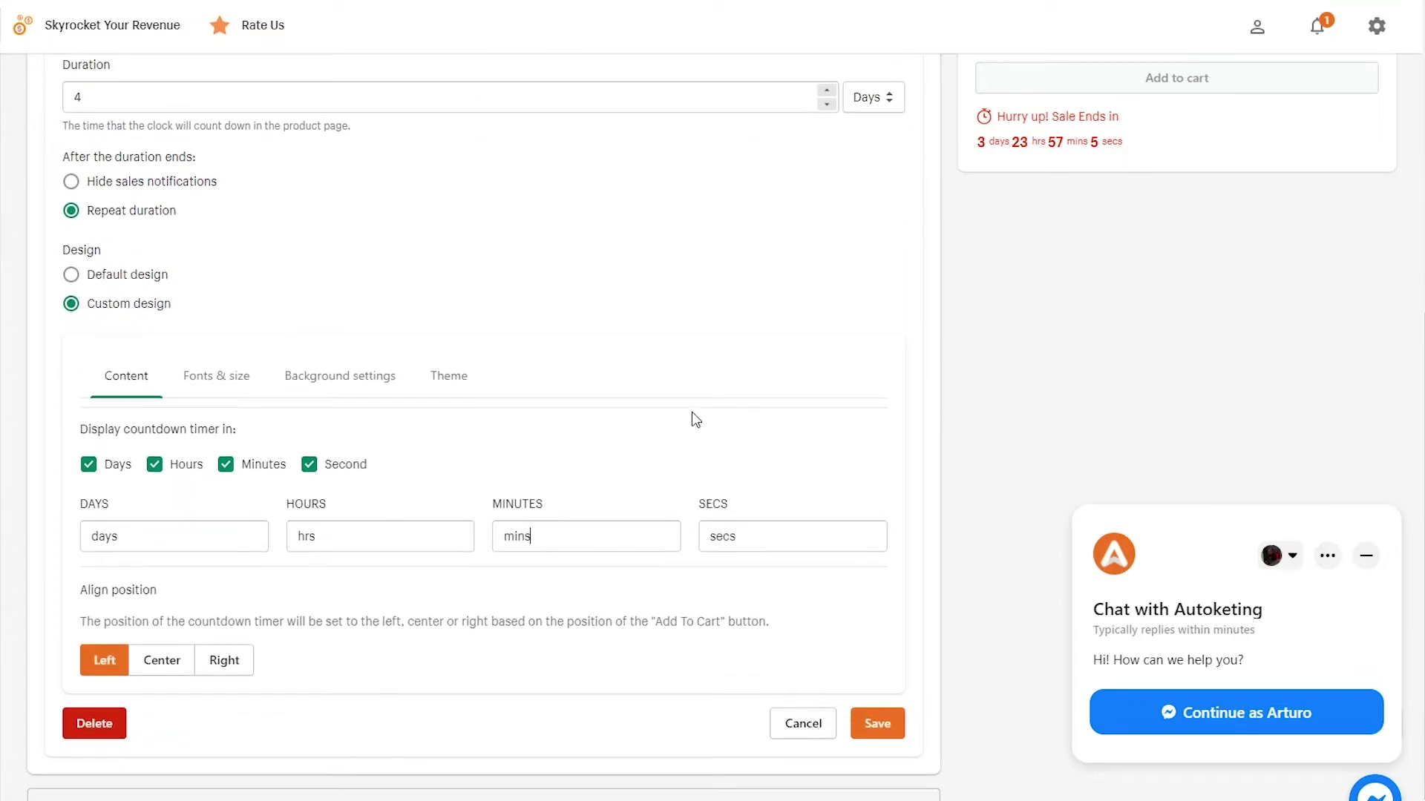
click(161, 672)
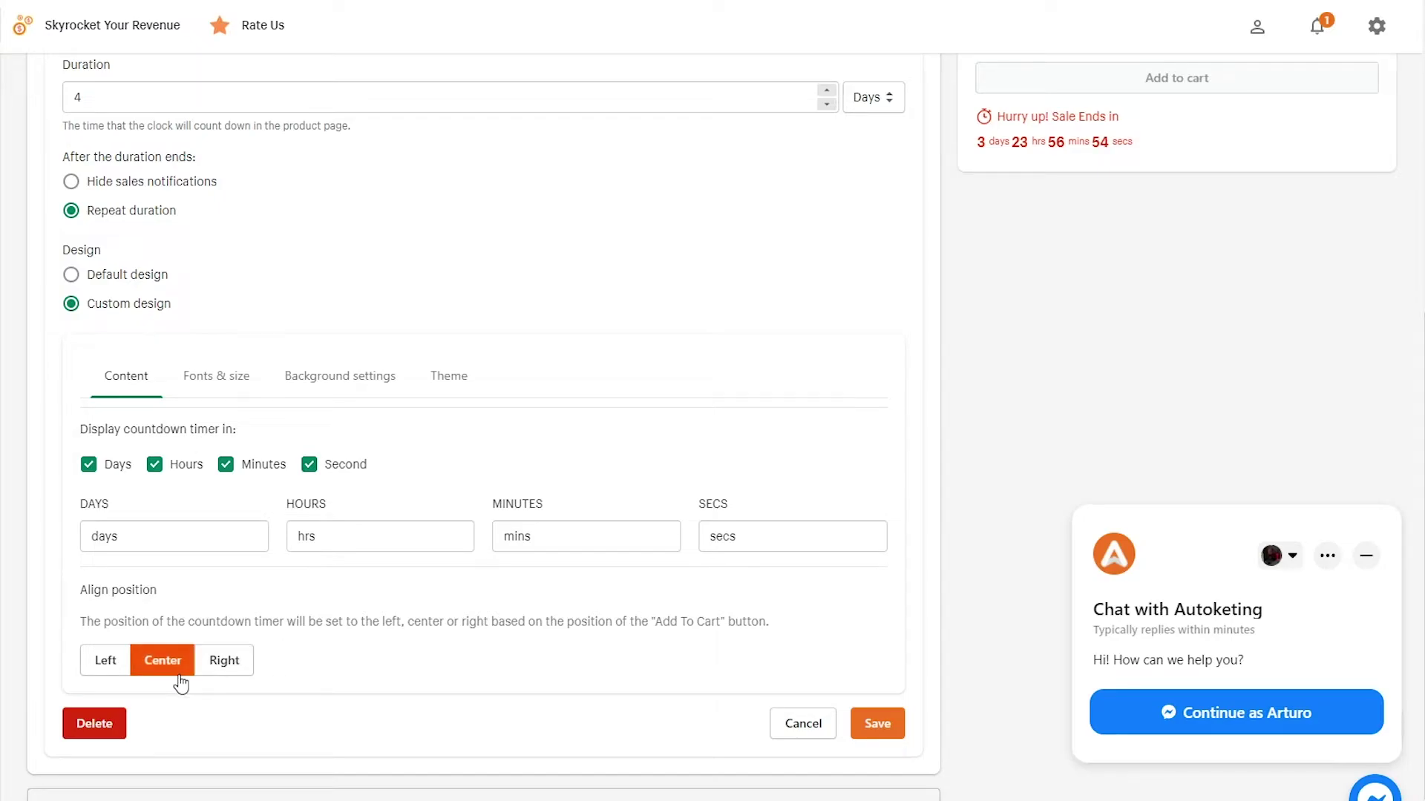
drag(93, 622, 480, 636)
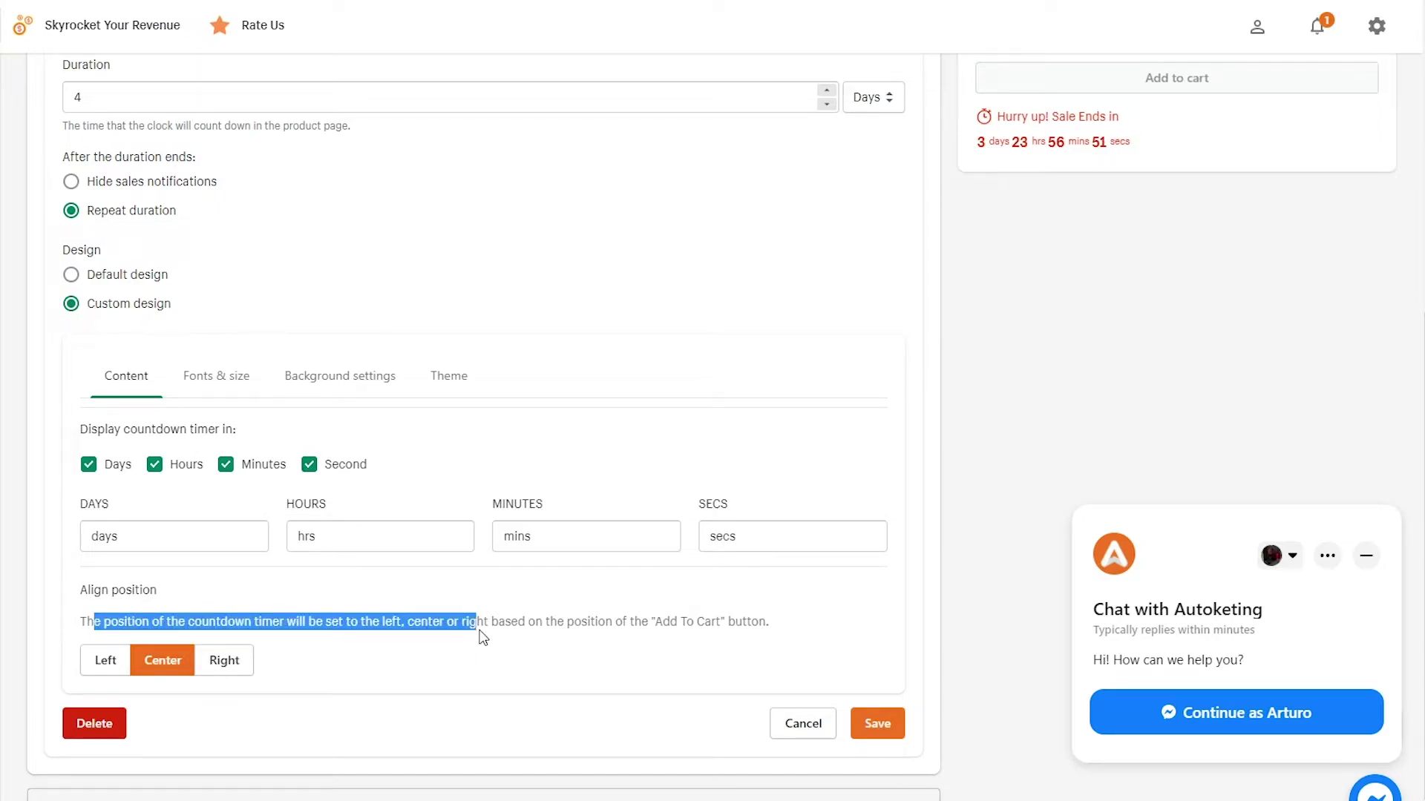
click(104, 660)
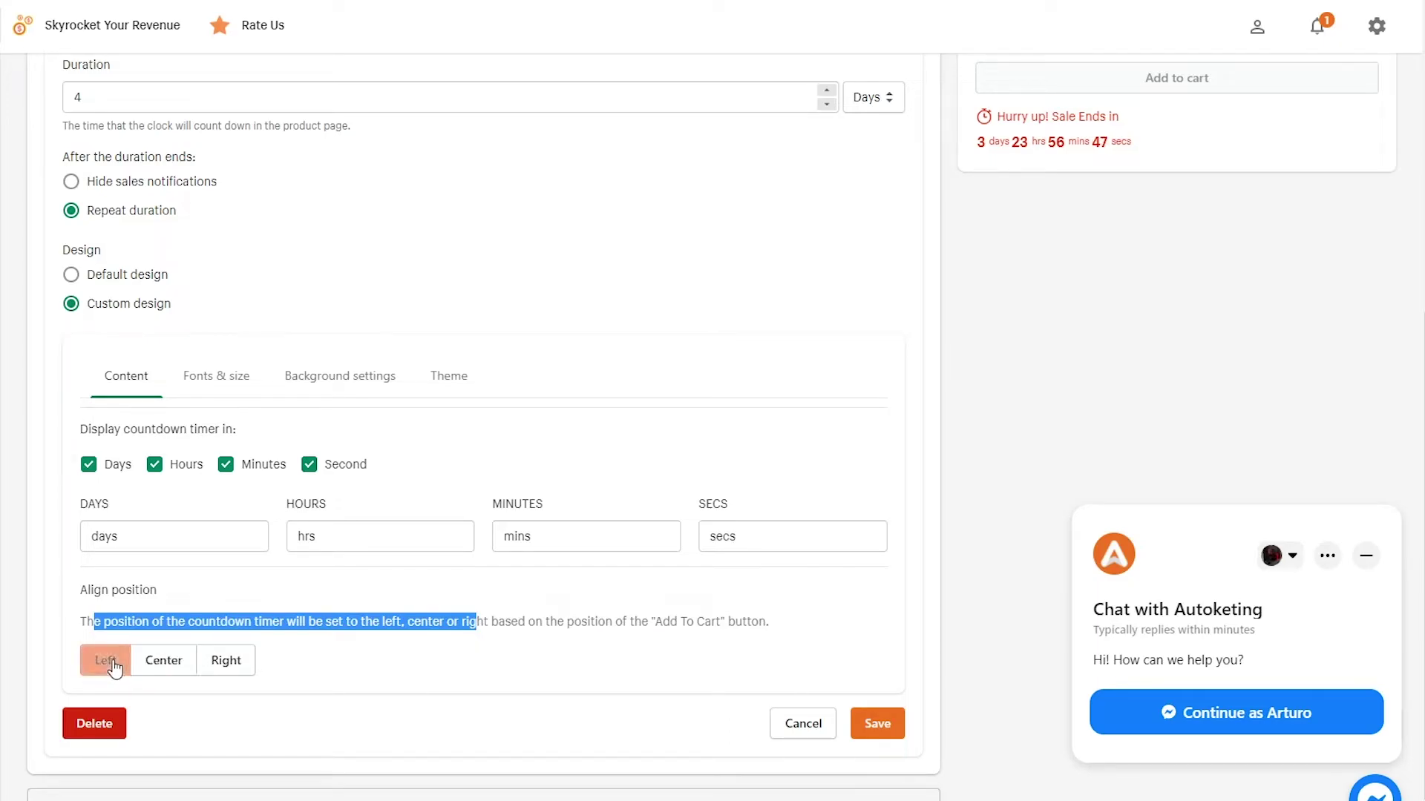
Set the timer font to Montserrat and the box size to 33px
click(216, 377)
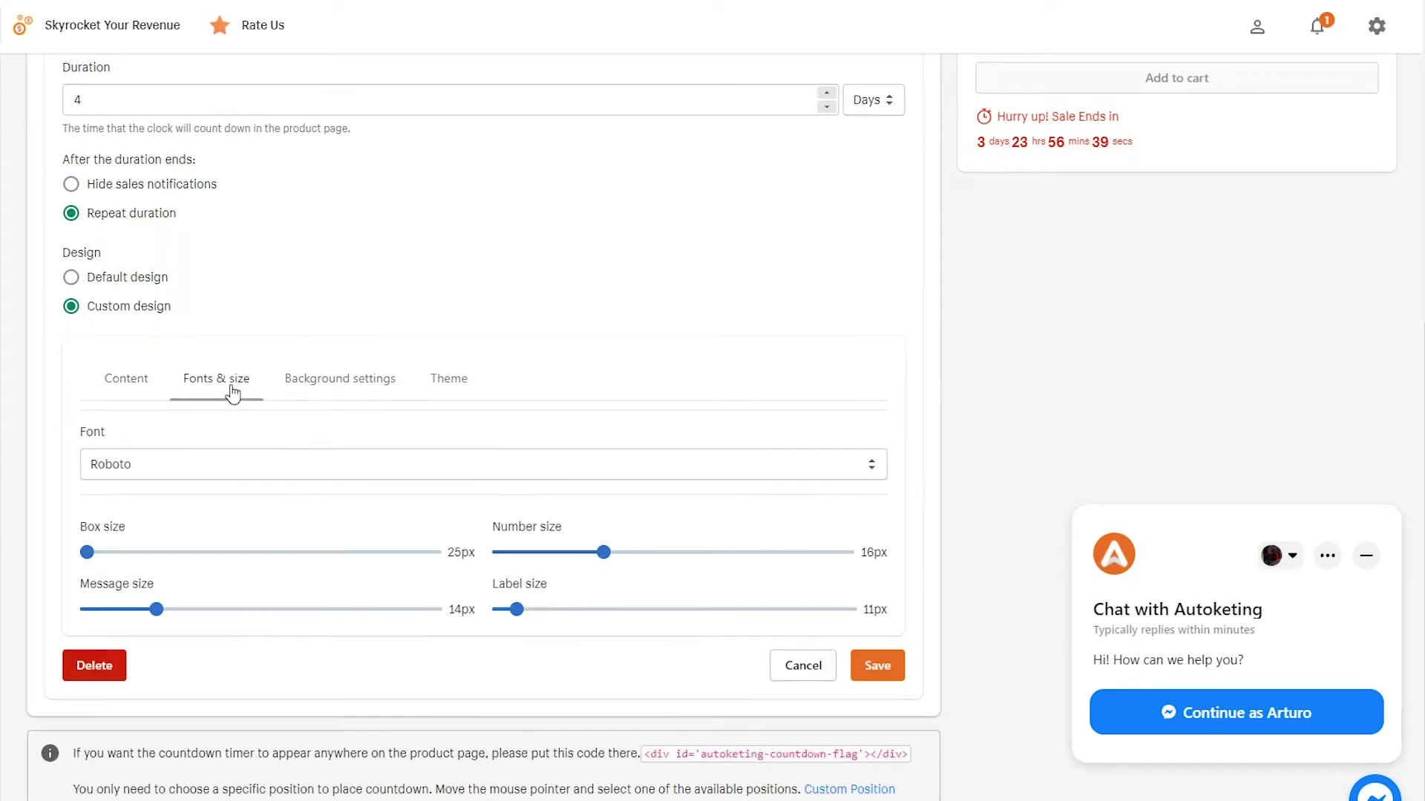
click(236, 474)
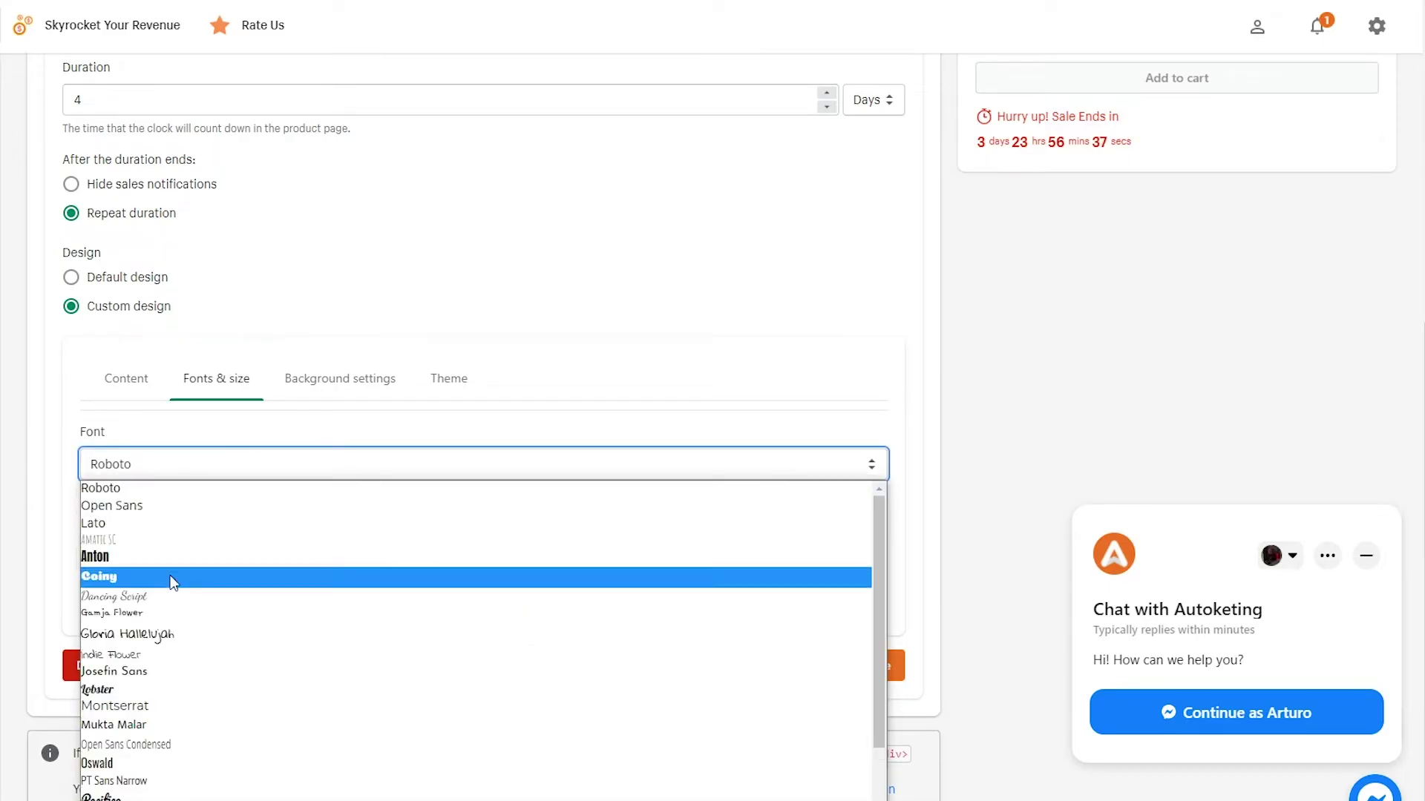
click(174, 629)
drag(1003, 117, 1126, 146)
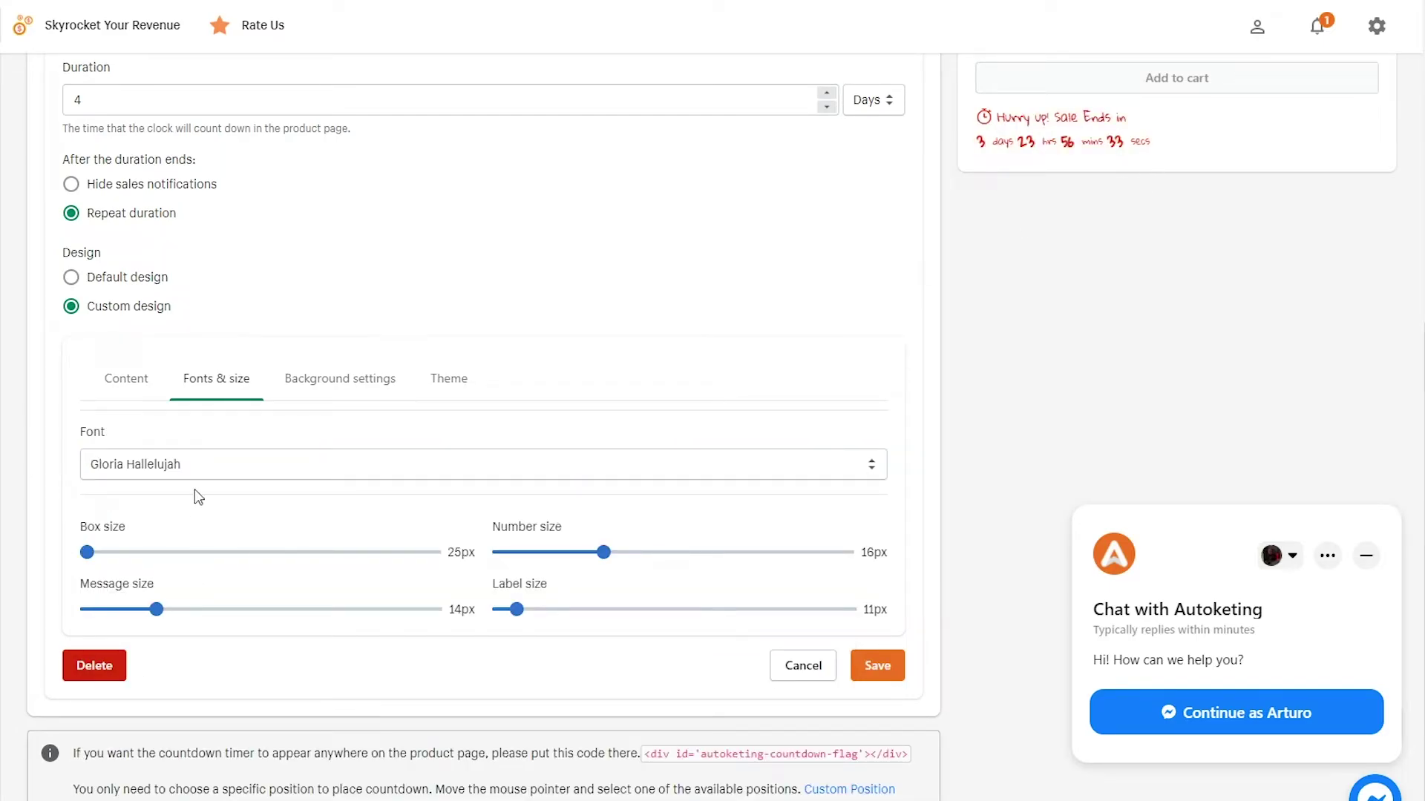
click(196, 472)
click(217, 404)
drag(87, 552, 198, 552)
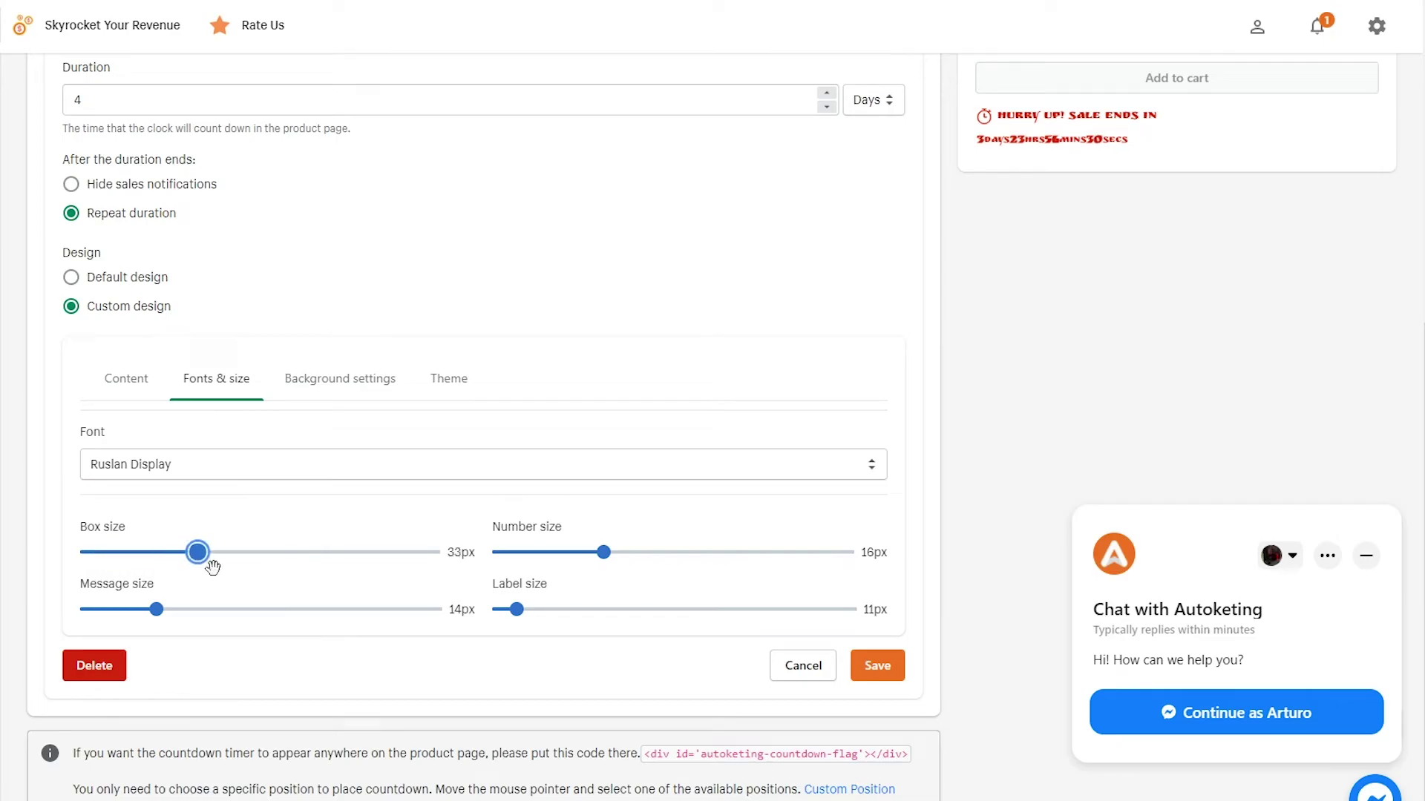
click(281, 477)
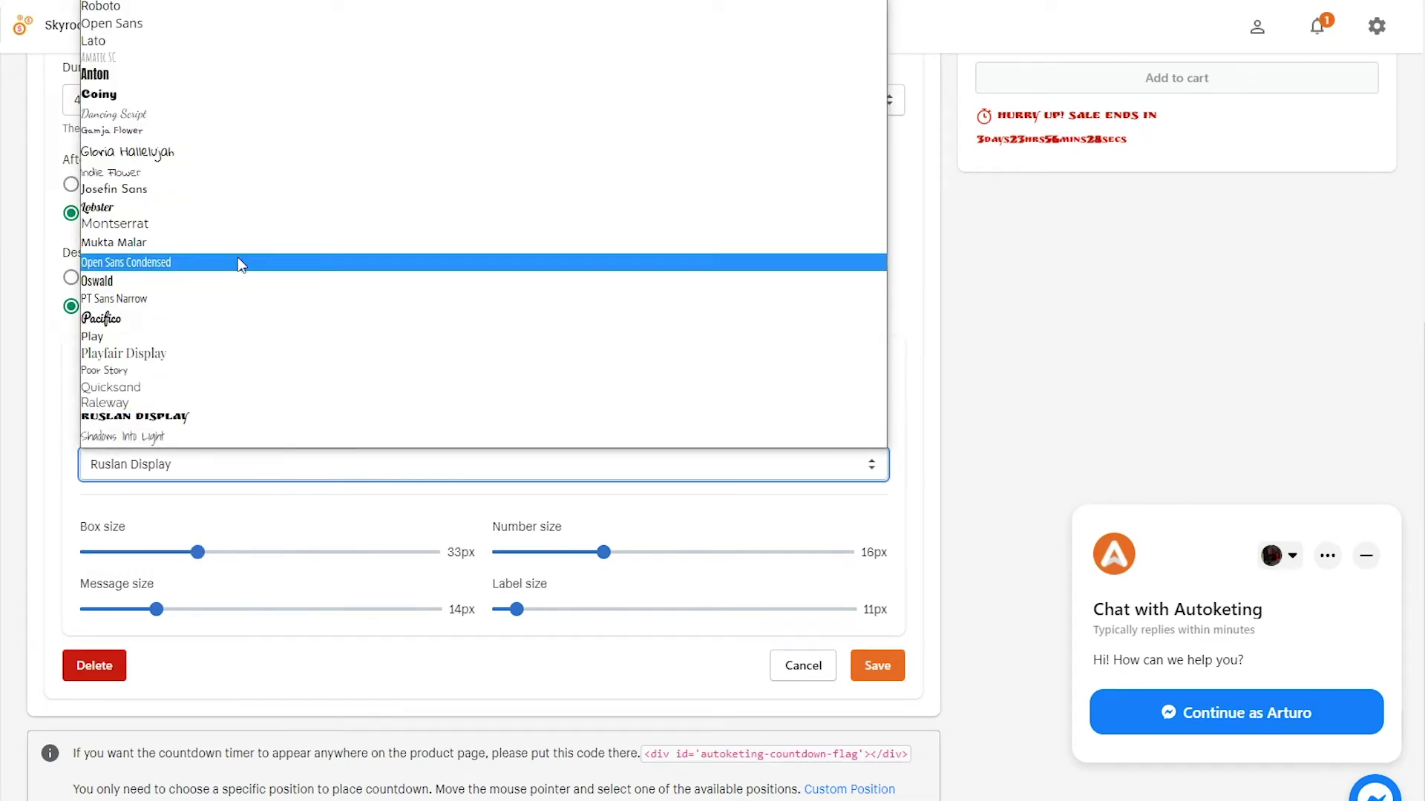
click(216, 224)
Set the countdown icon colour to blue #2a3ede
click(310, 402)
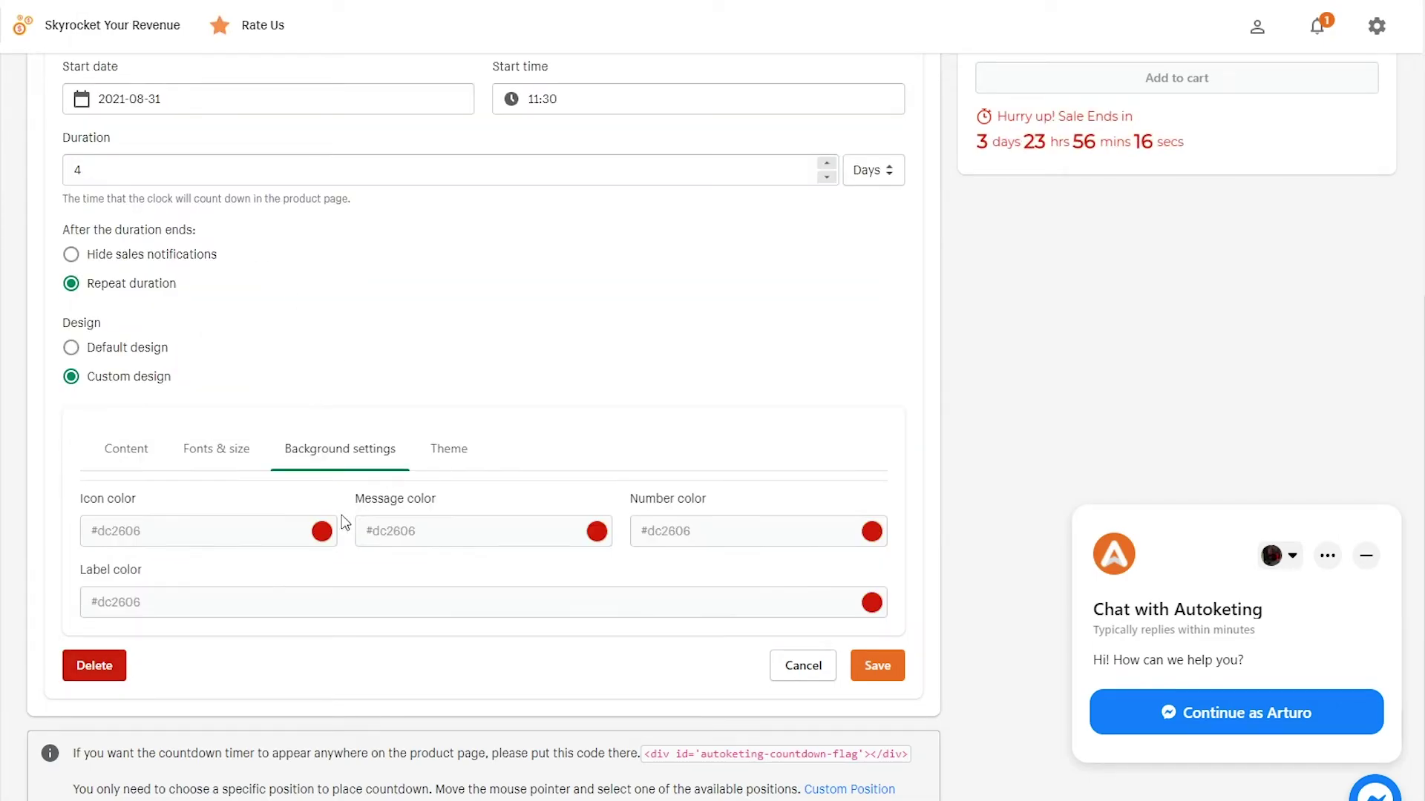
click(321, 531)
click(357, 673)
click(383, 561)
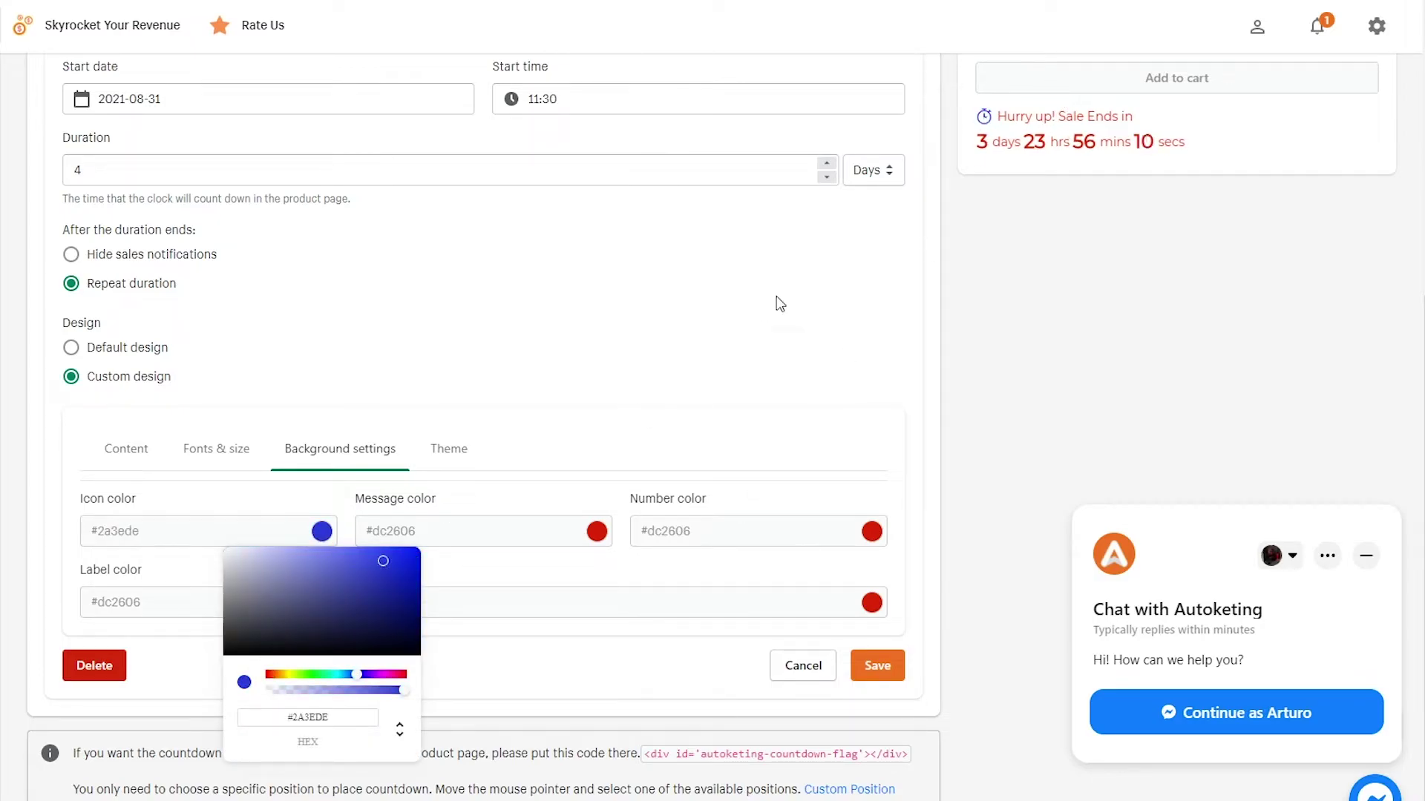
drag(1006, 116, 1113, 116)
drag(971, 142, 1010, 148)
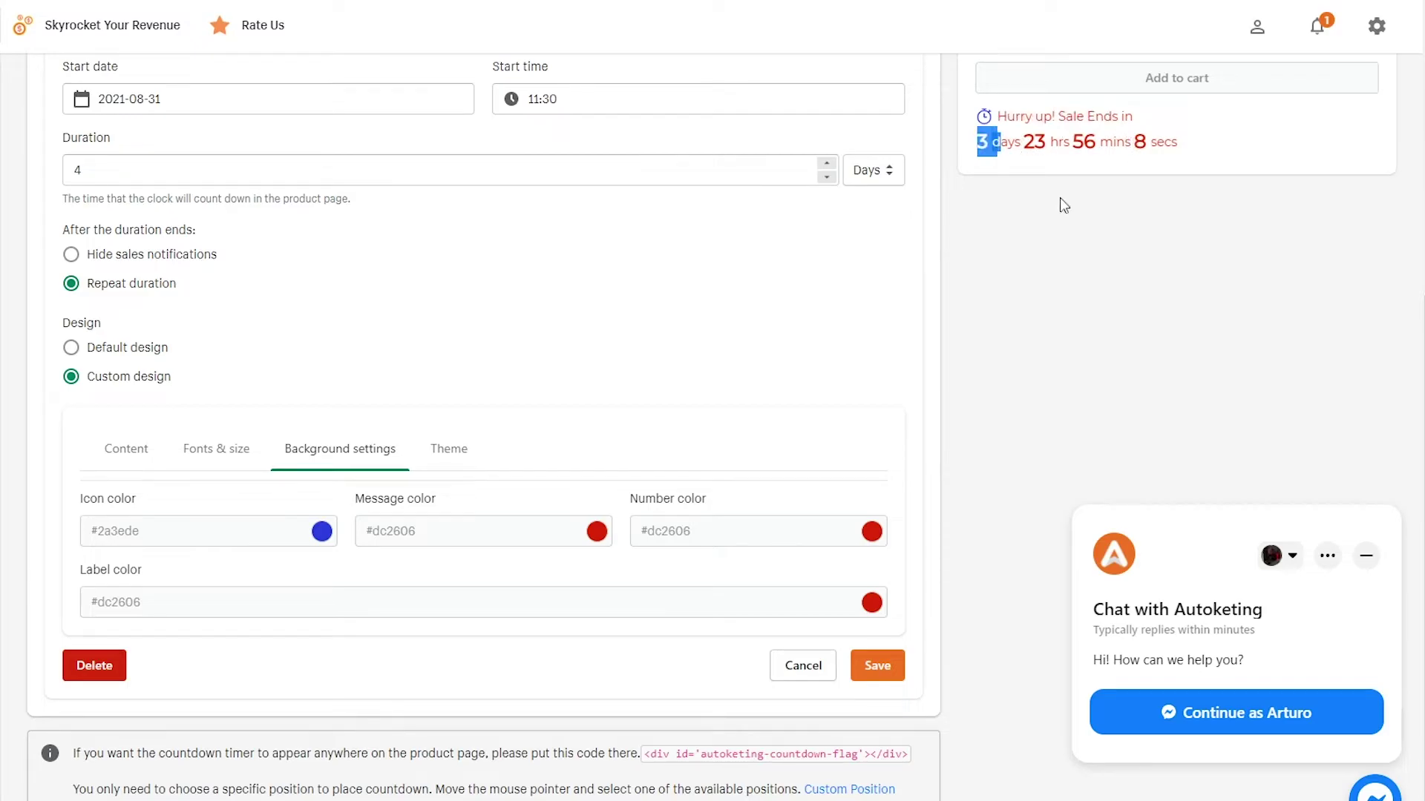
click(447, 449)
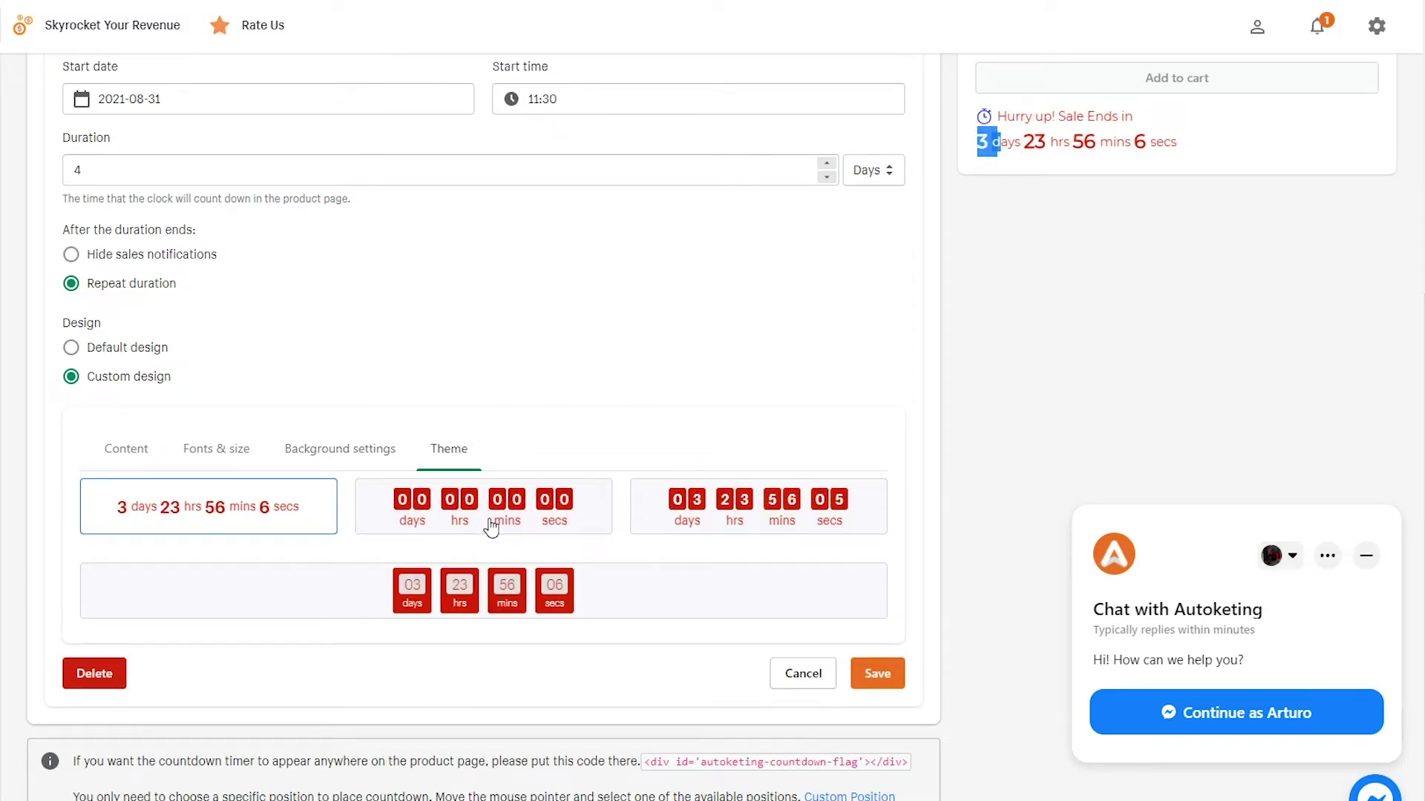
Apply the second, boxed flip-digit theme after briefly trying the third
click(490, 525)
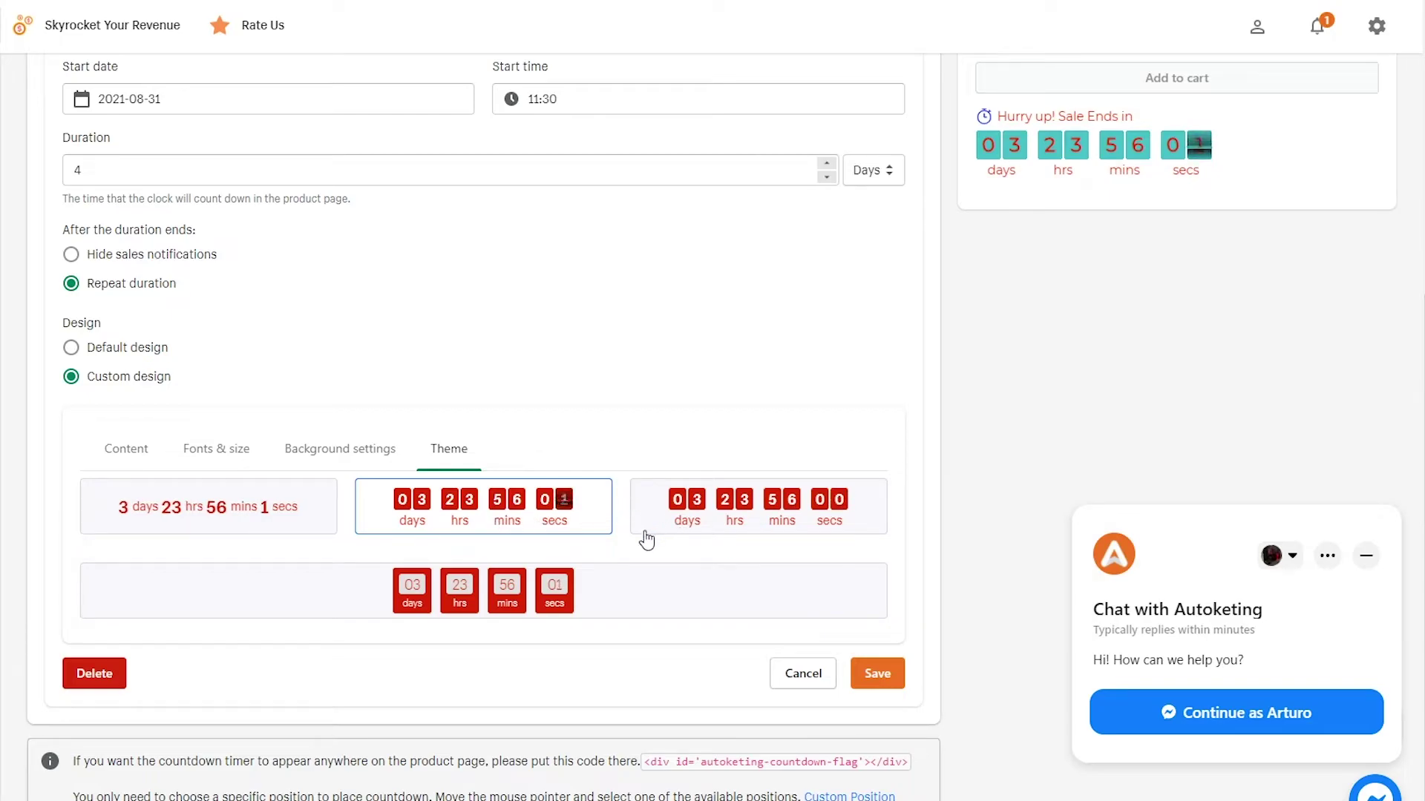
click(772, 519)
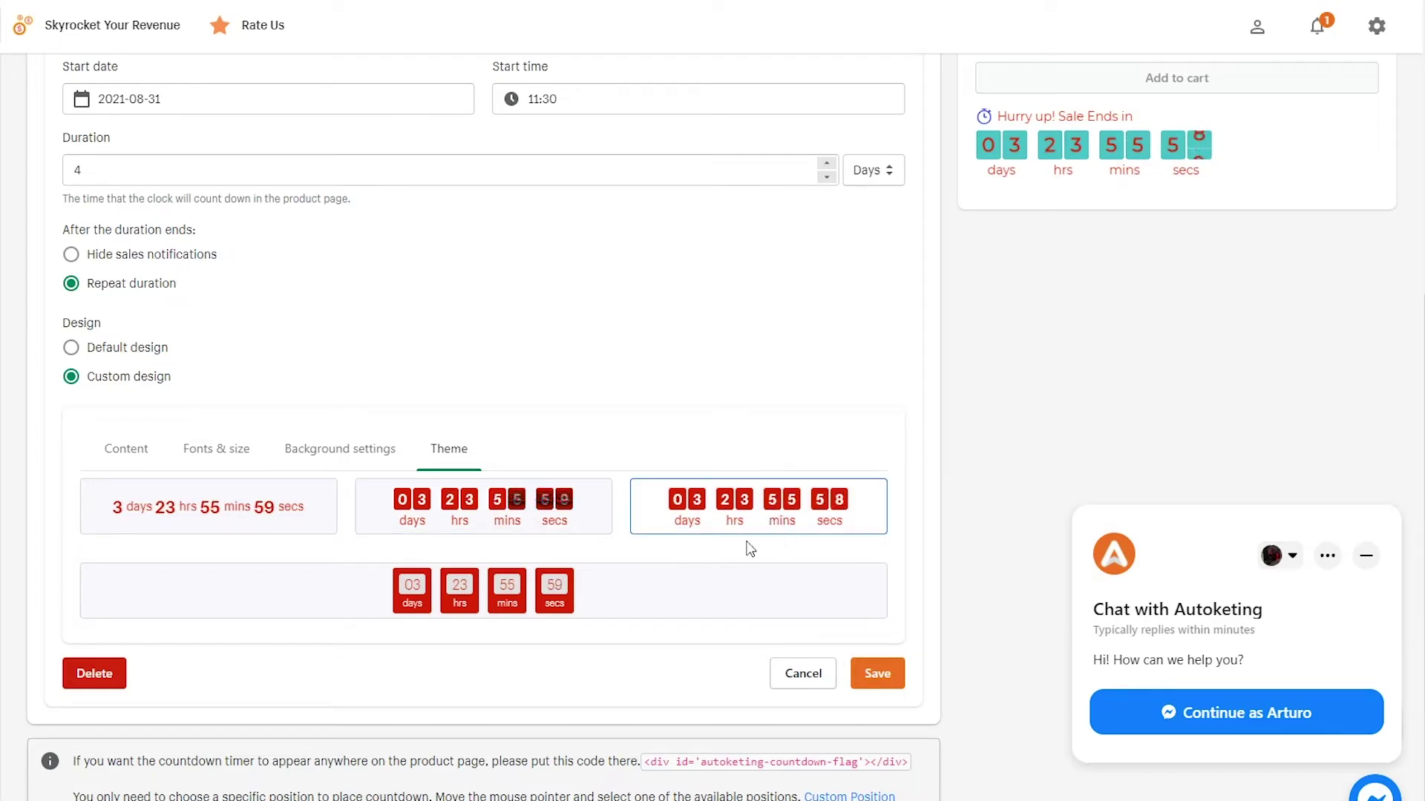
click(605, 515)
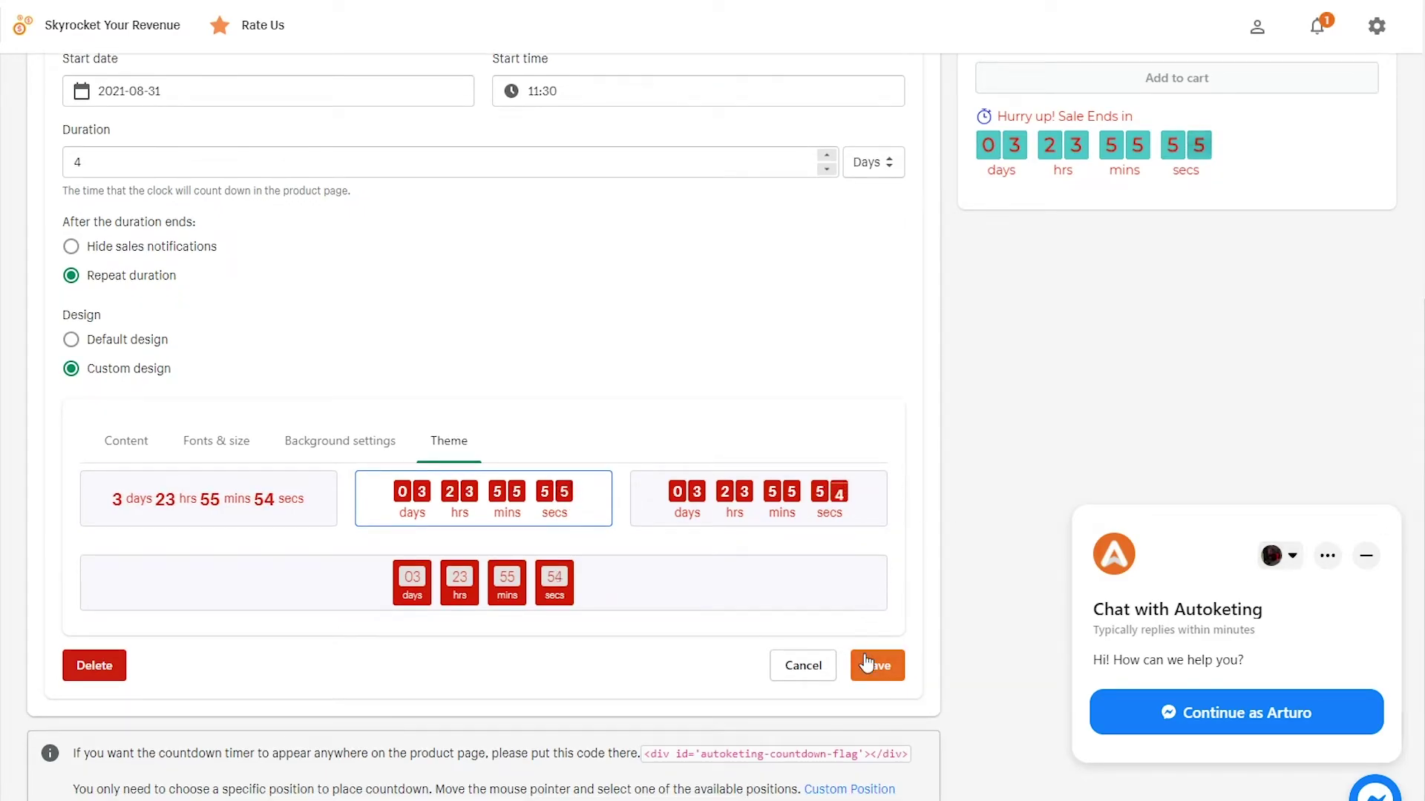
Save the Back to school campaign and check its teal flip-digit timer on the notebook page
click(877, 673)
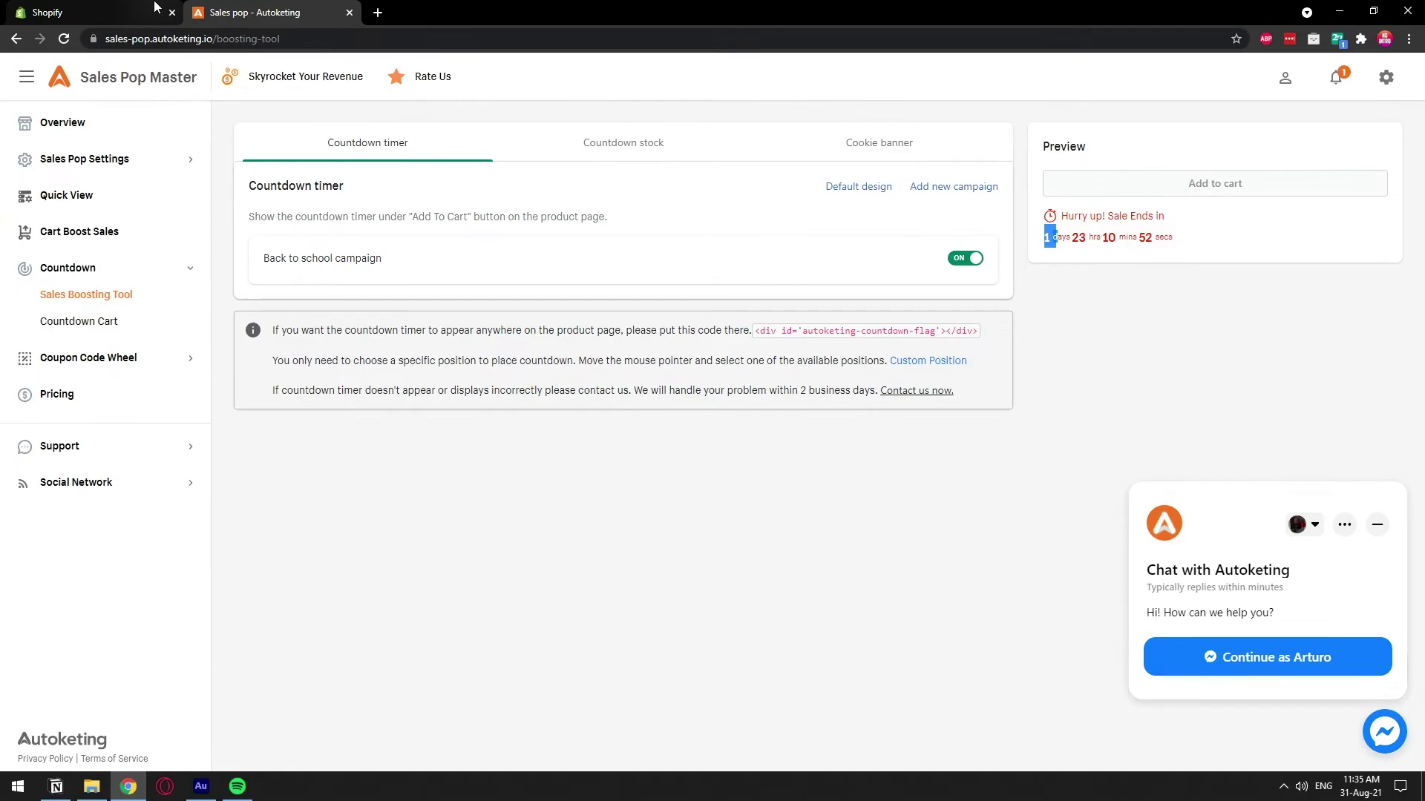
click(154, 8)
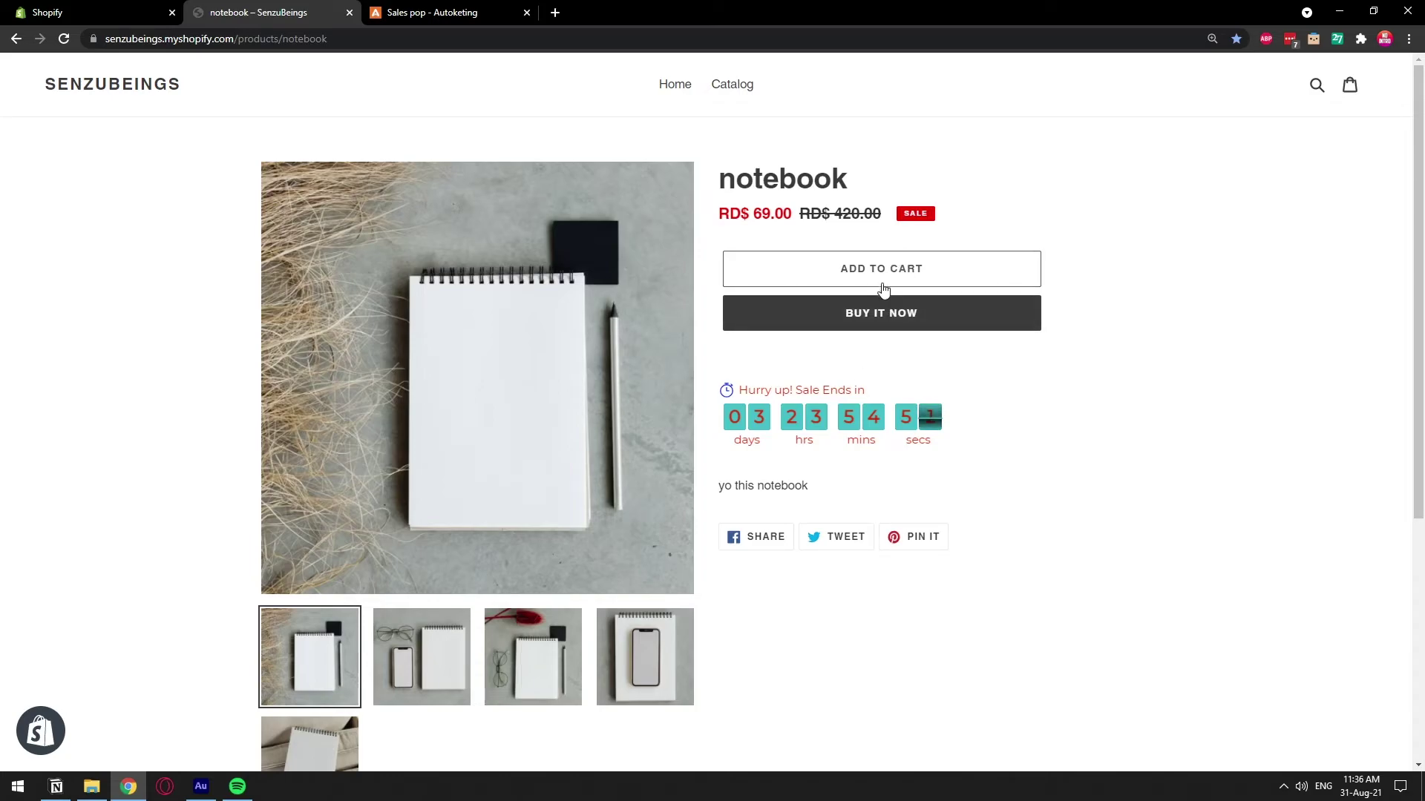
click(446, 12)
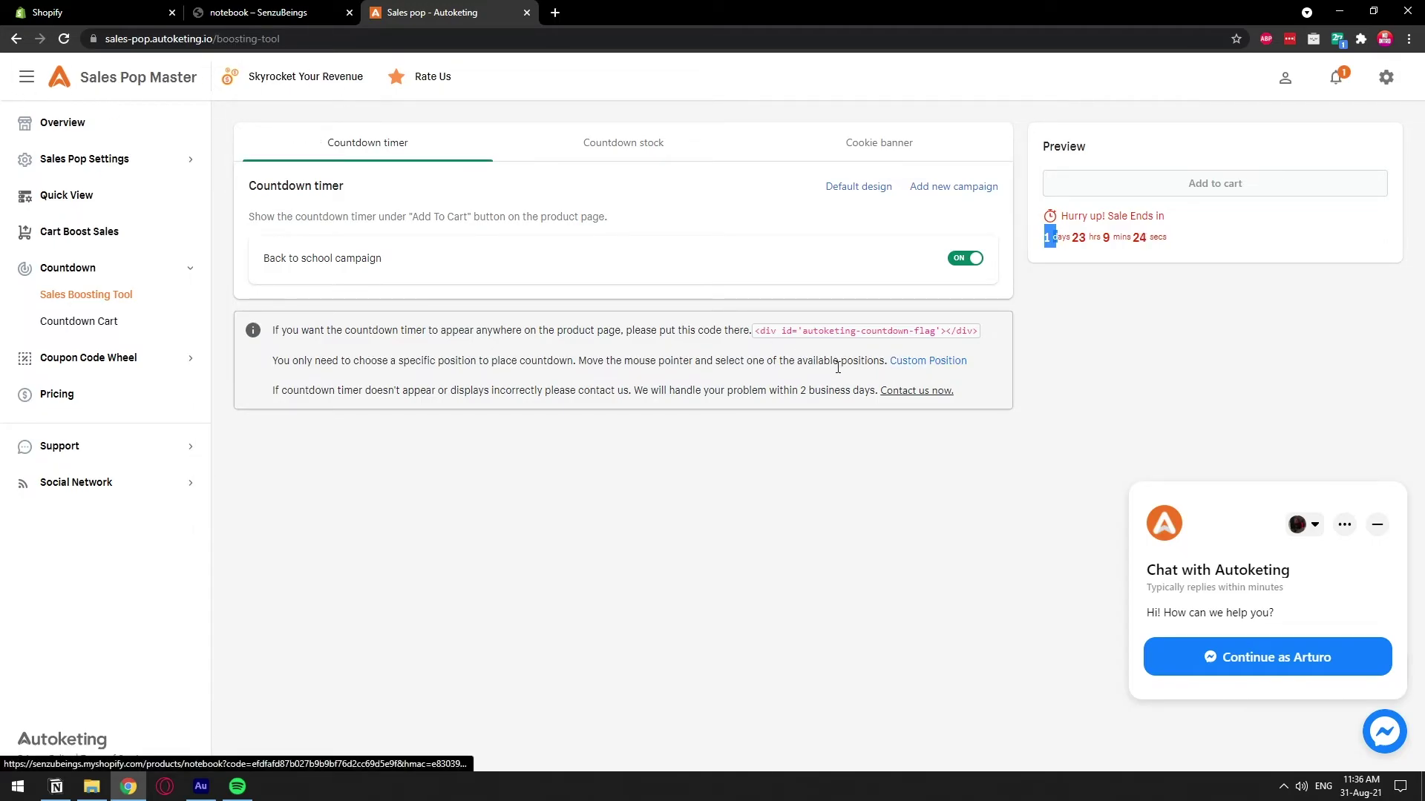
Pin the countdown directly below the notebook's product images as a custom position and save it
drag(825, 364, 867, 363)
click(927, 363)
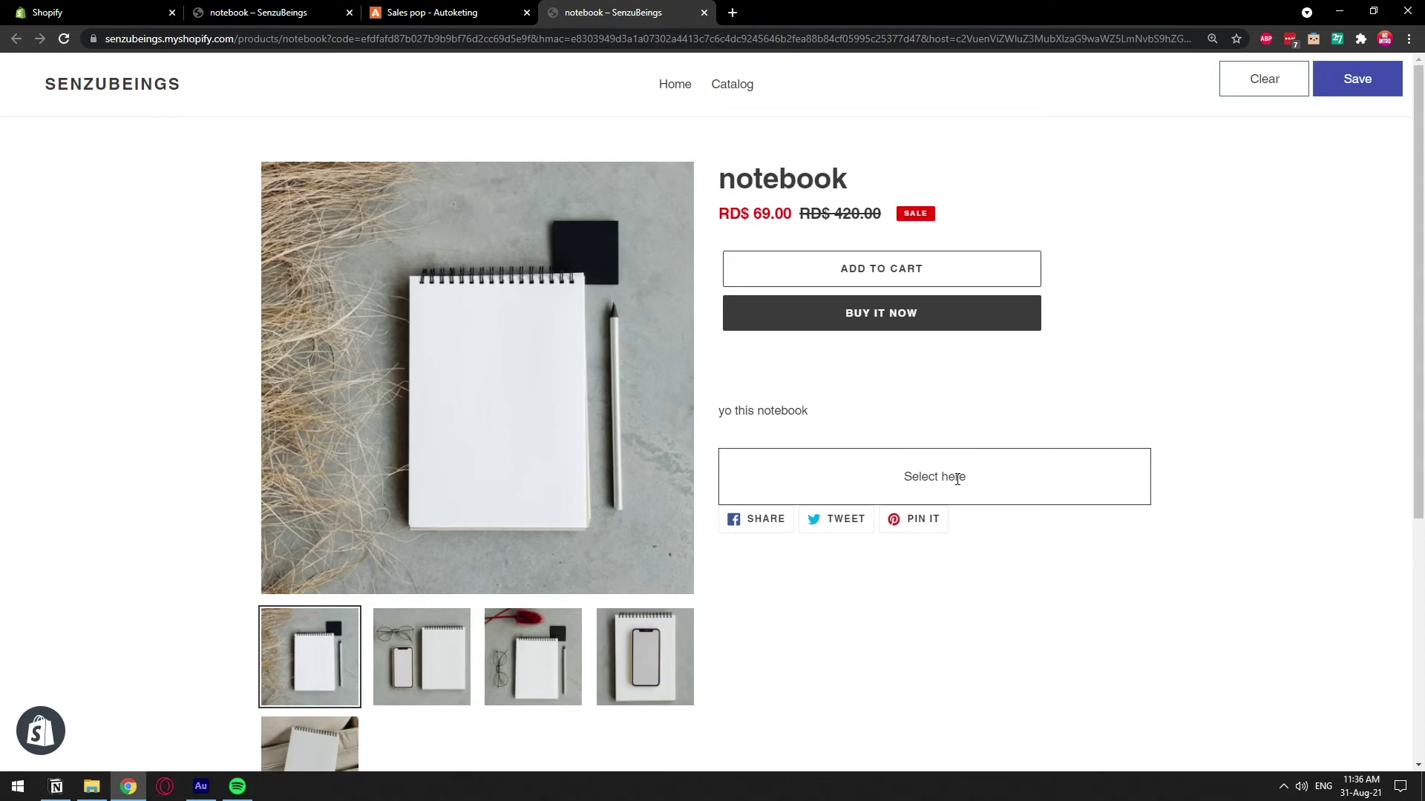
scroll(957, 478, down, 6)
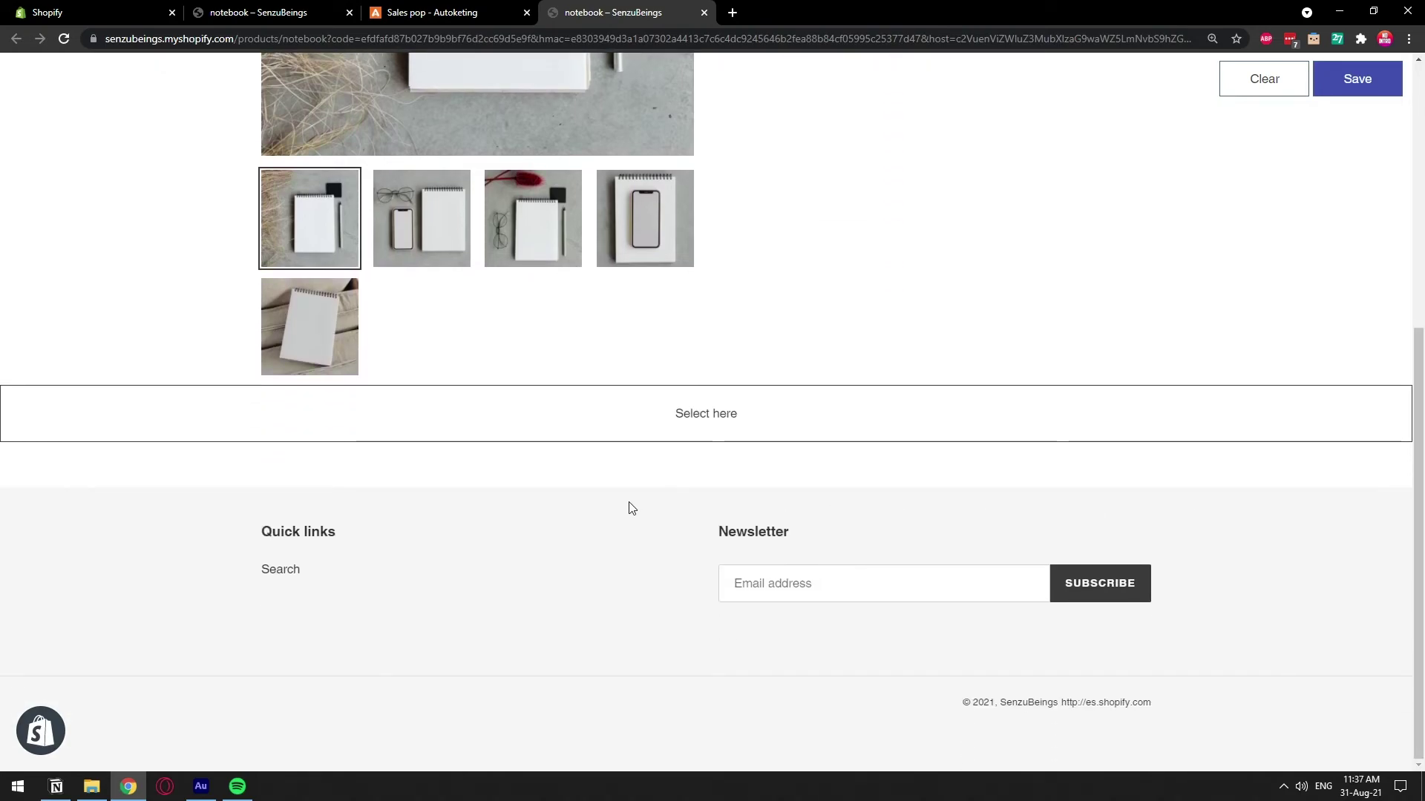
click(498, 424)
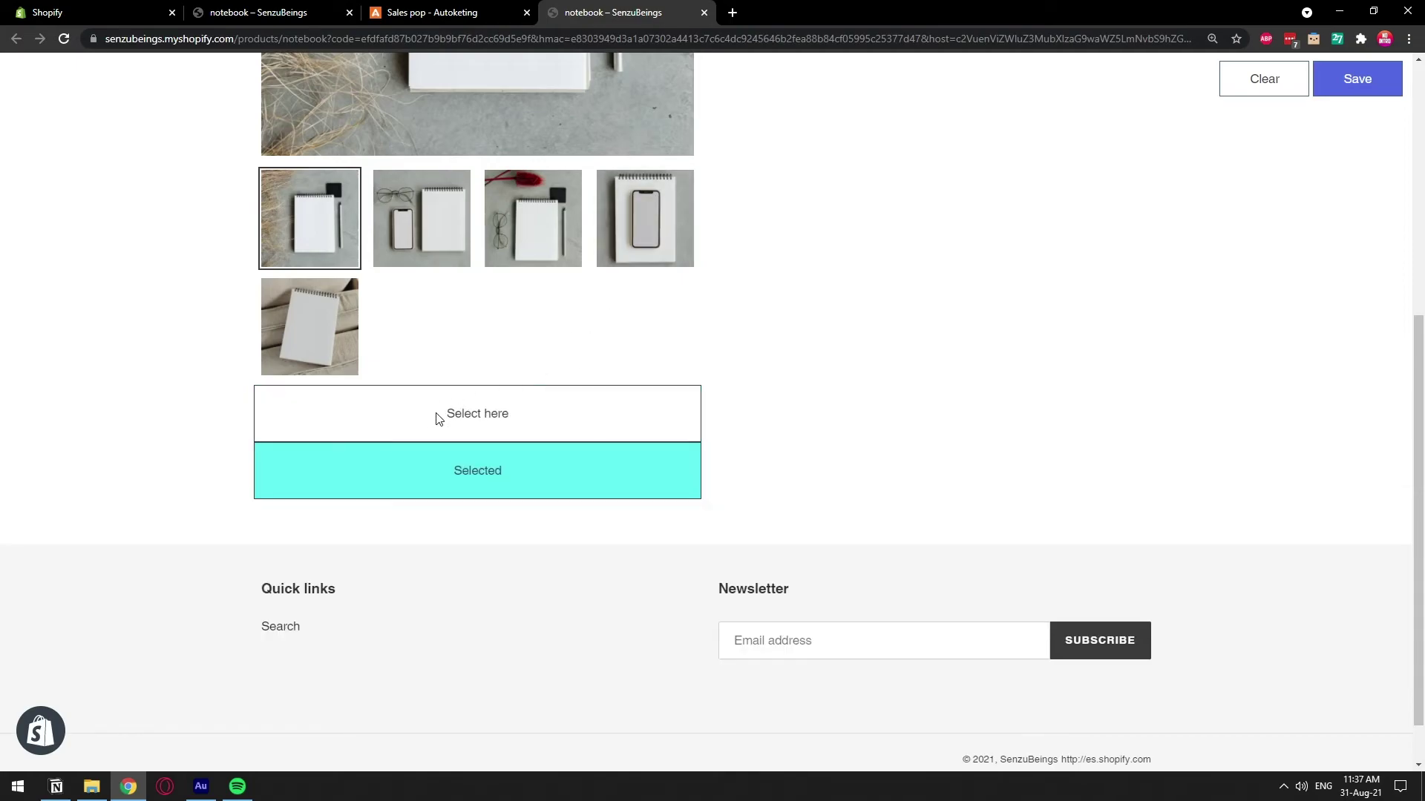
scroll(1422, 423, up, 5)
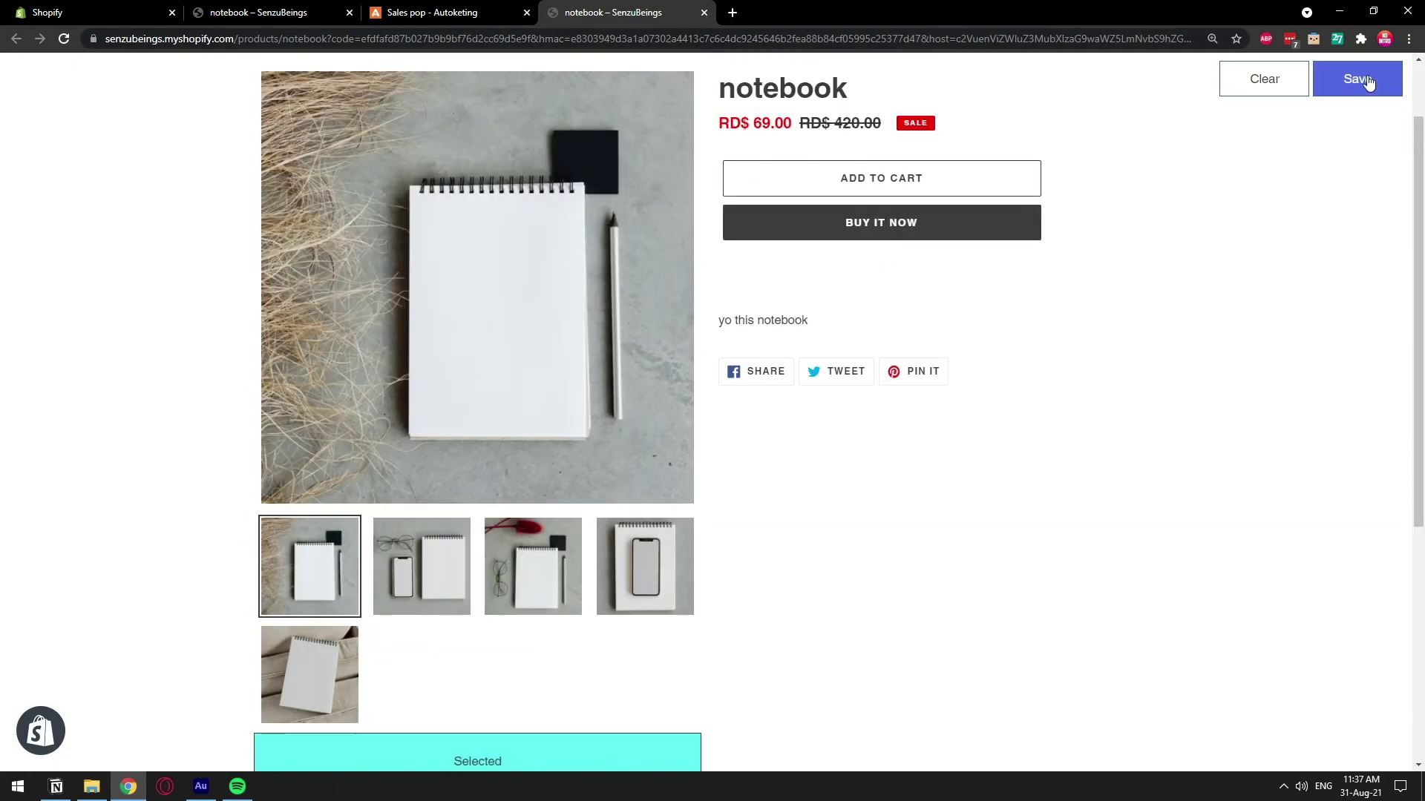
click(1366, 81)
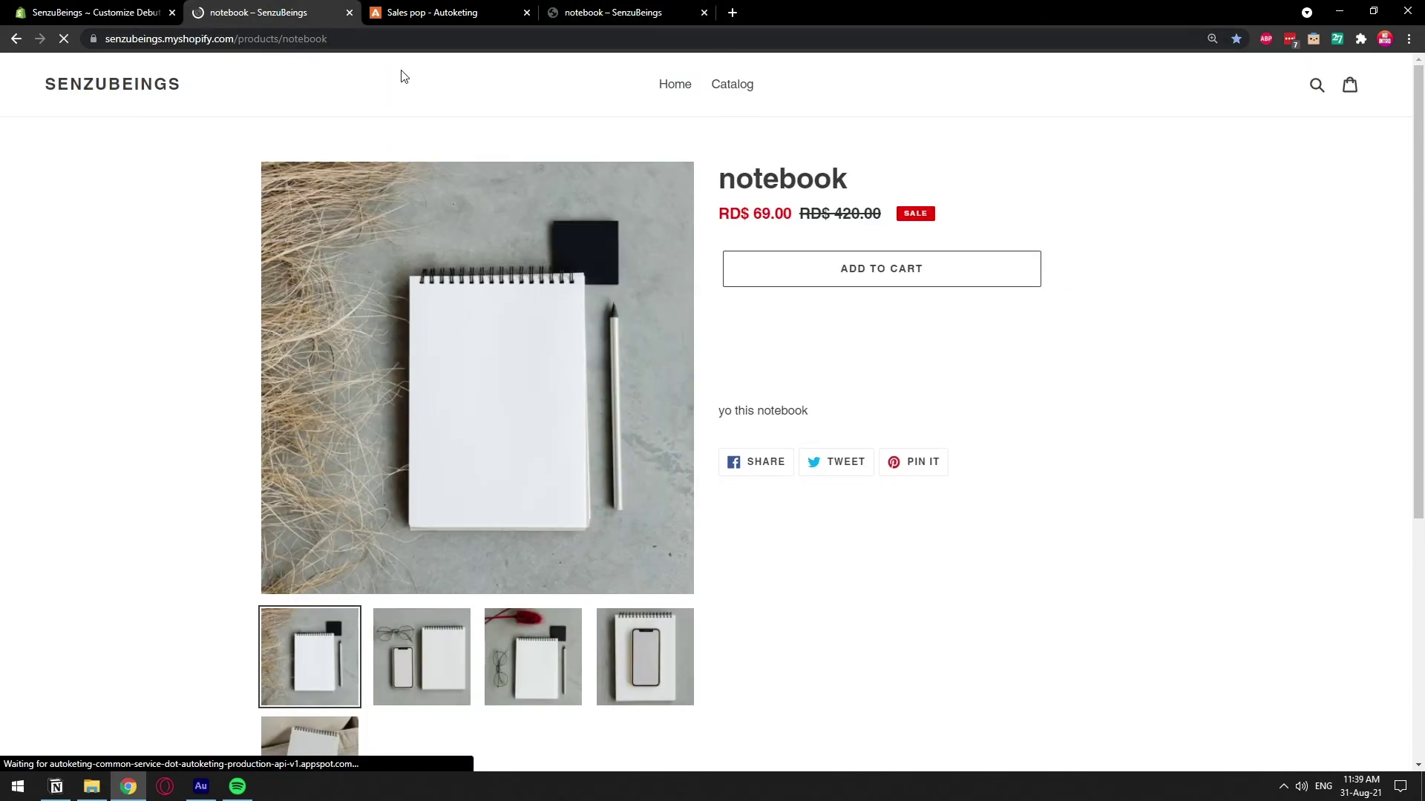
Scroll the reloaded notebook page down to the countdown beneath the product thumbnails
scroll(586, 623, down, 3)
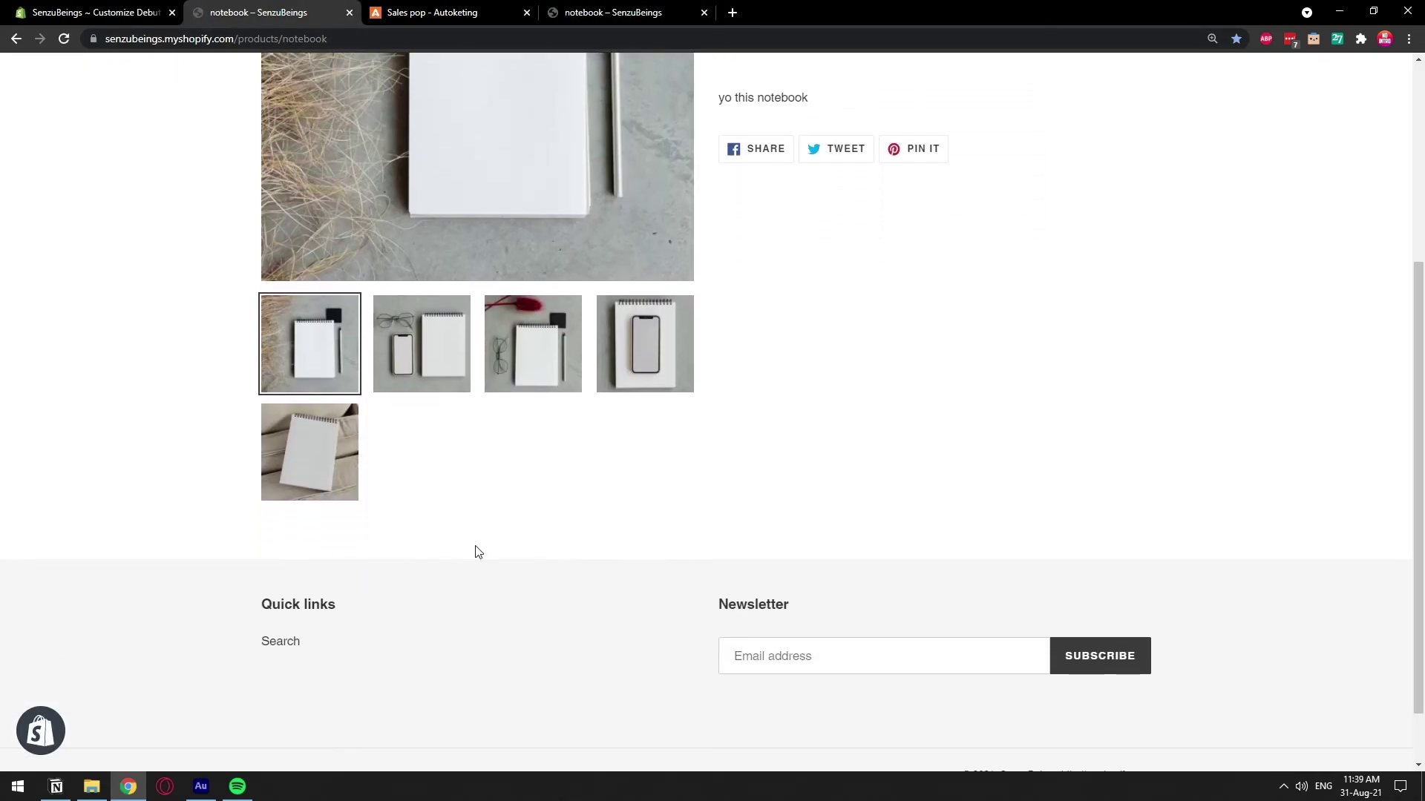